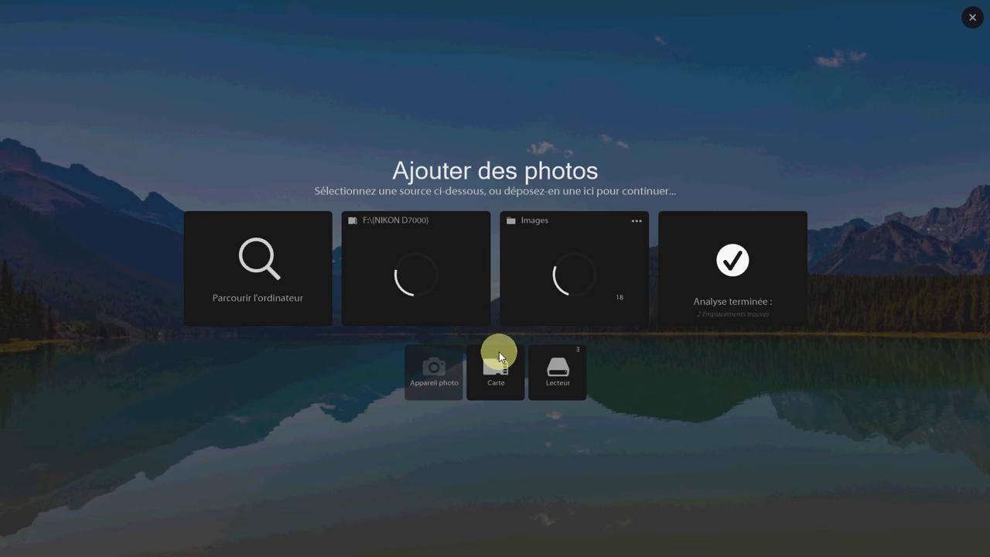
Choose the memory card F:\(NIKON D7000) as the import source and deselect all the photos marked for import
{"action": "left_click", "coordinate": [503, 366]}
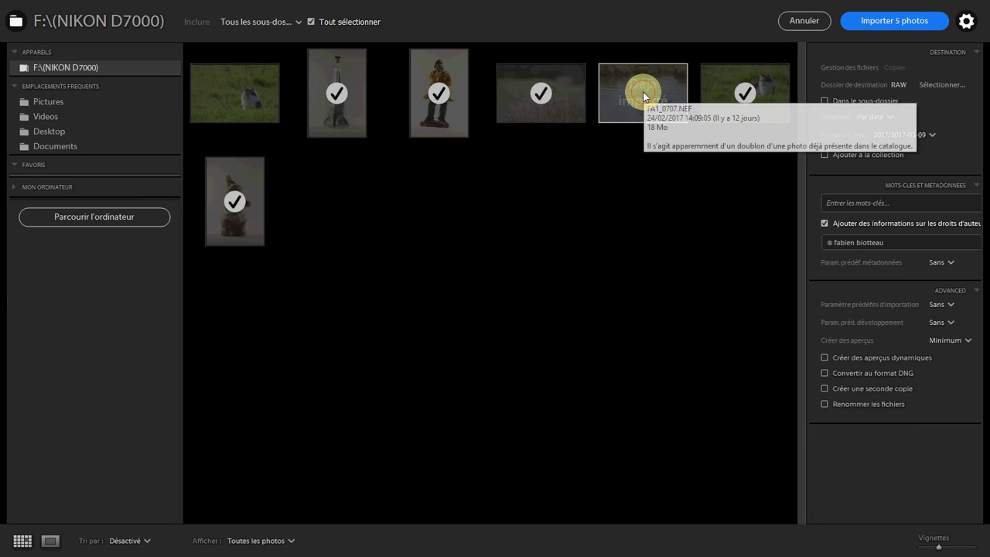
{"action": "left_click", "coordinate": [340, 92]}
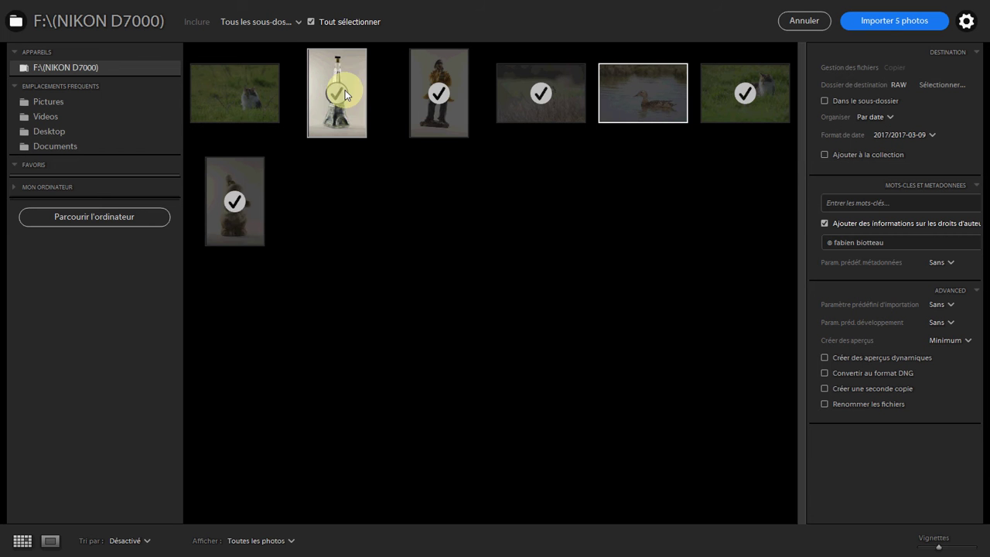
{"action": "left_click", "coordinate": [236, 203]}
{"action": "left_click", "coordinate": [408, 77]}
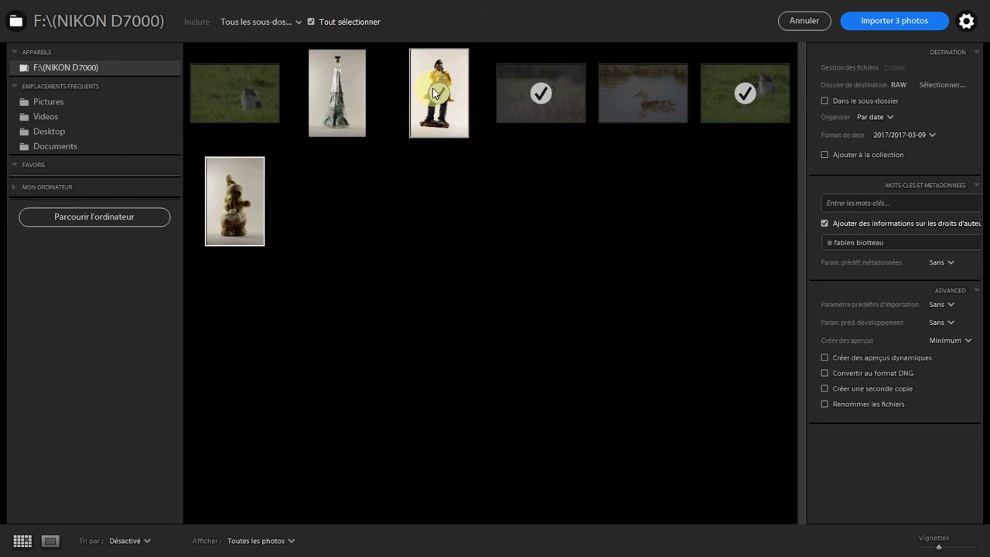
{"action": "left_click", "coordinate": [537, 96]}
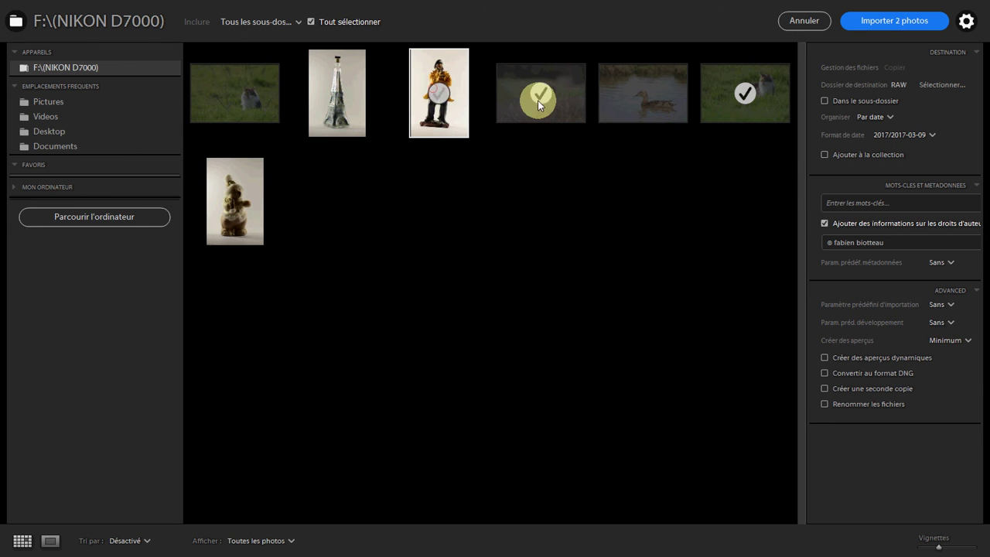
{"action": "left_click", "coordinate": [738, 98]}
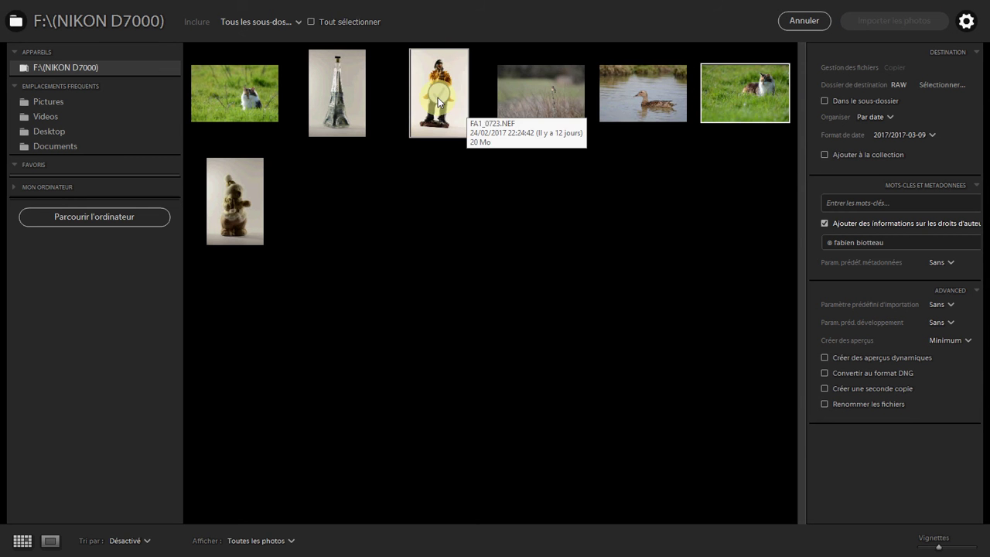
Select the misty meadow photo, the seated gnome figurine and the yellow-jacketed figurine, and import these three photos
{"action": "left_click", "coordinate": [575, 90]}
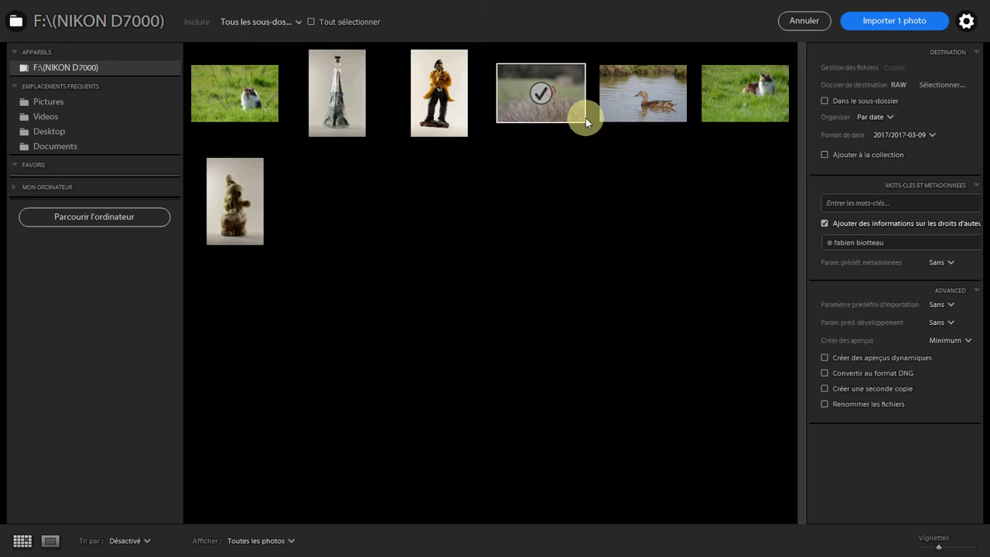
{"action": "left_click", "coordinate": [236, 208]}
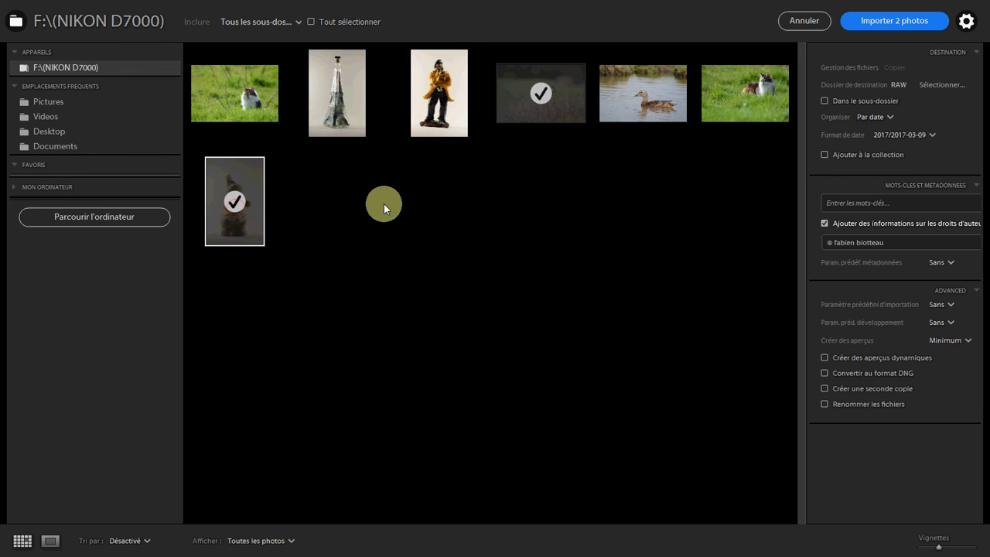
{"action": "left_click", "coordinate": [441, 116]}
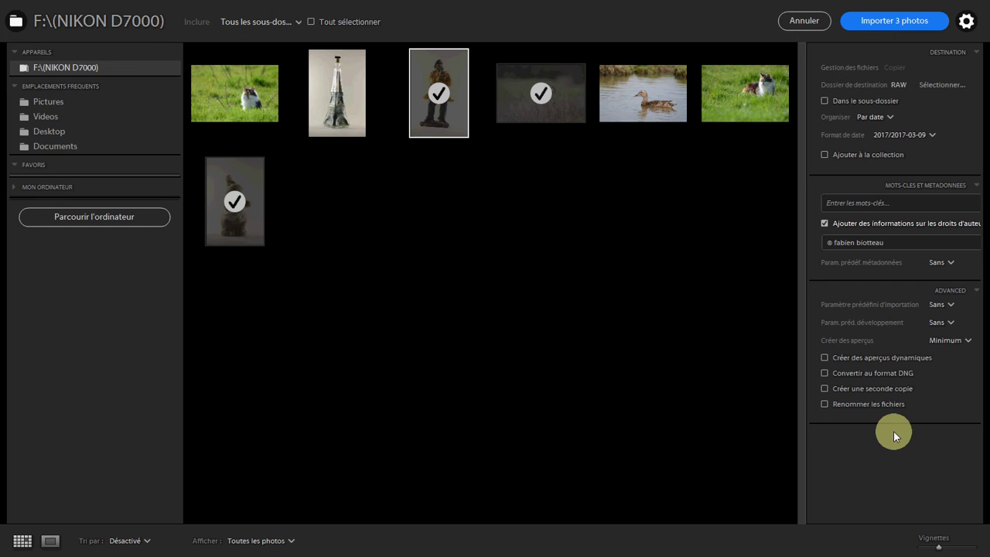
{"action": "left_click", "coordinate": [879, 19]}
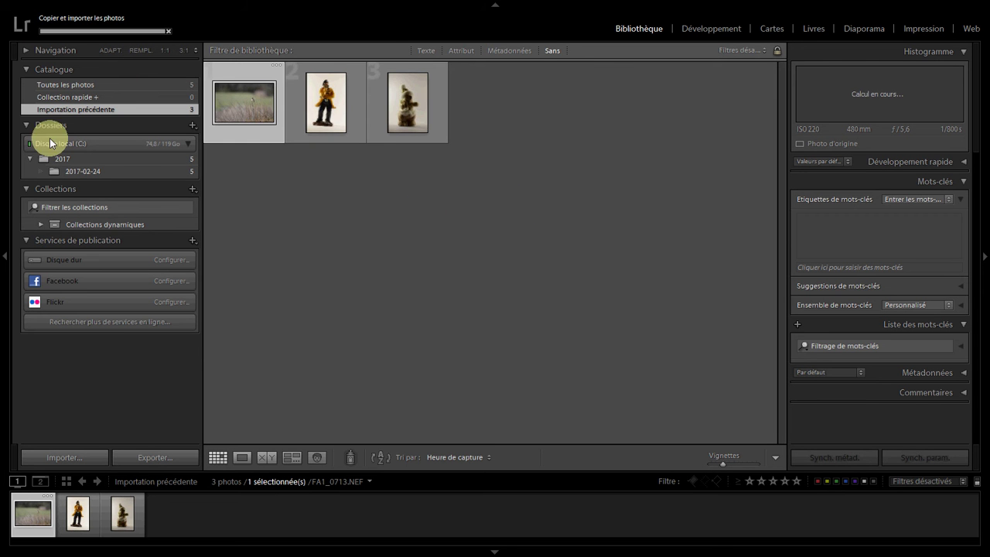
View the contents of the 2017-02-24 folder, its parent folder 2017 and all photos in the catalogue
{"action": "left_click", "coordinate": [84, 170]}
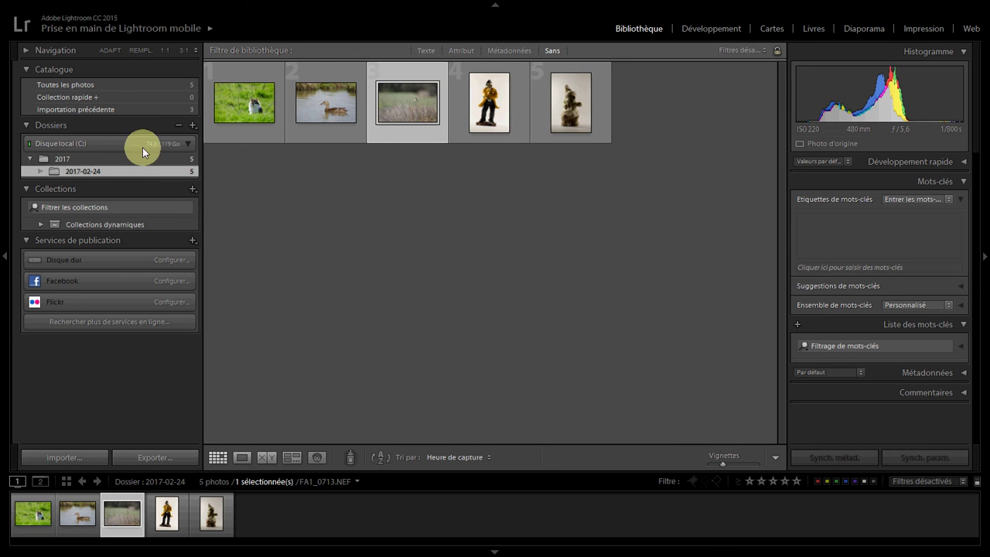
{"action": "left_click", "coordinate": [66, 159]}
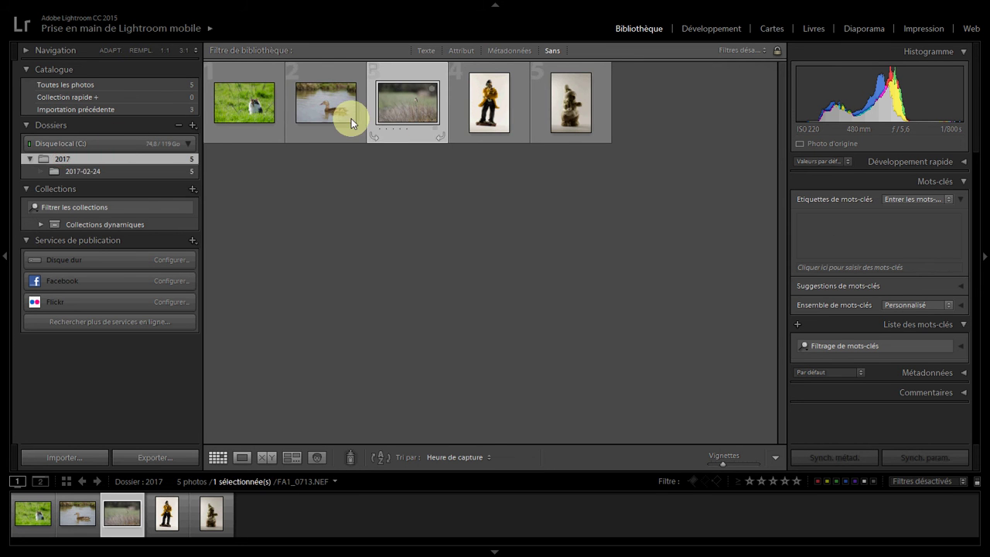
{"action": "mouse_move", "coordinate": [252, 104]}
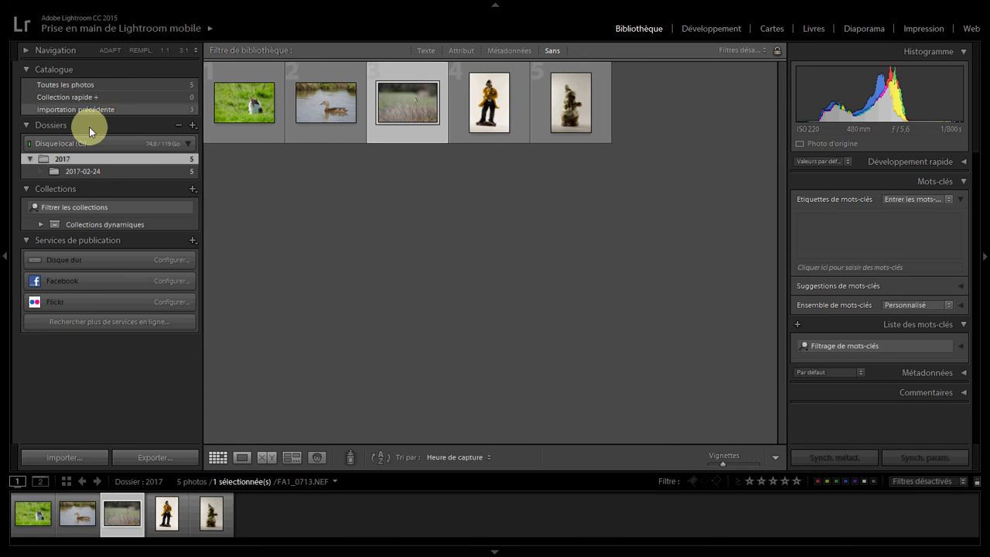
{"action": "left_click", "coordinate": [71, 86]}
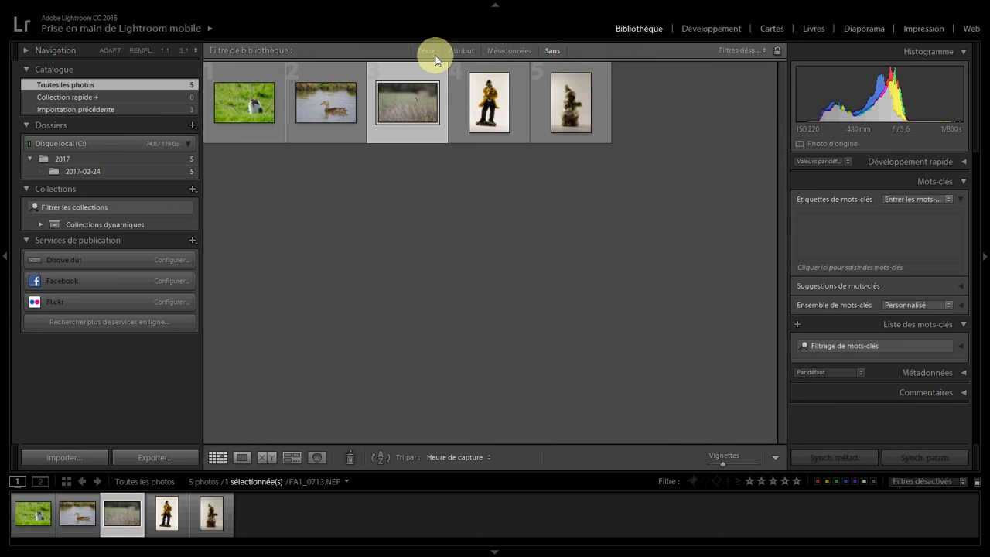
Show the metadata filter columns and expand the 2017 date entry through Février before collapsing it again
{"action": "left_click", "coordinate": [504, 51]}
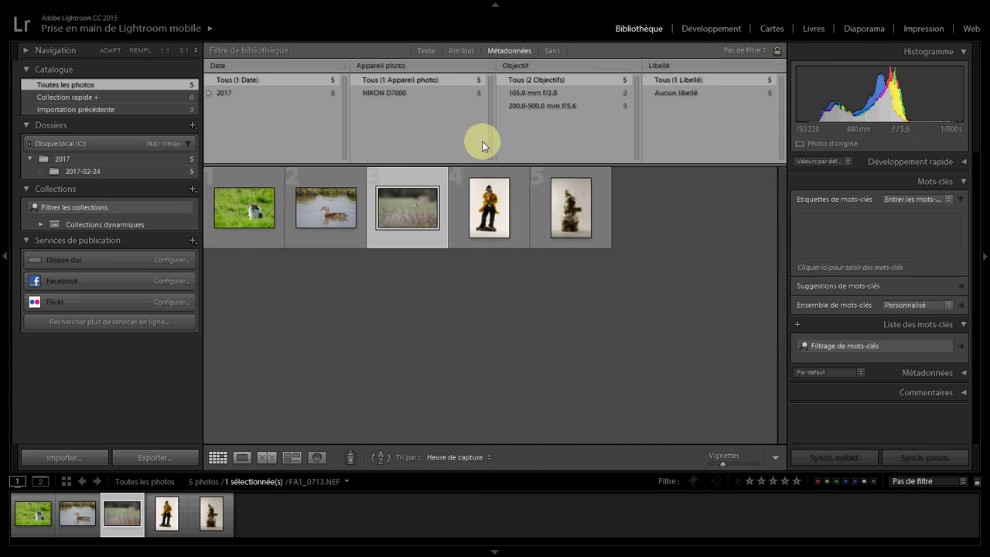
{"action": "left_click", "coordinate": [210, 93]}
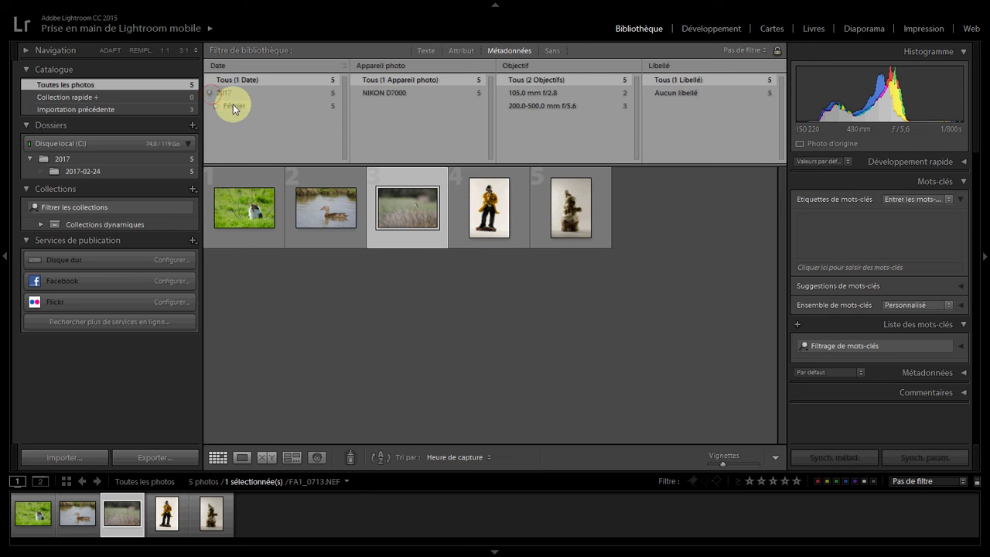
{"action": "left_click", "coordinate": [214, 106]}
{"action": "left_click", "coordinate": [216, 106]}
{"action": "left_click", "coordinate": [208, 93]}
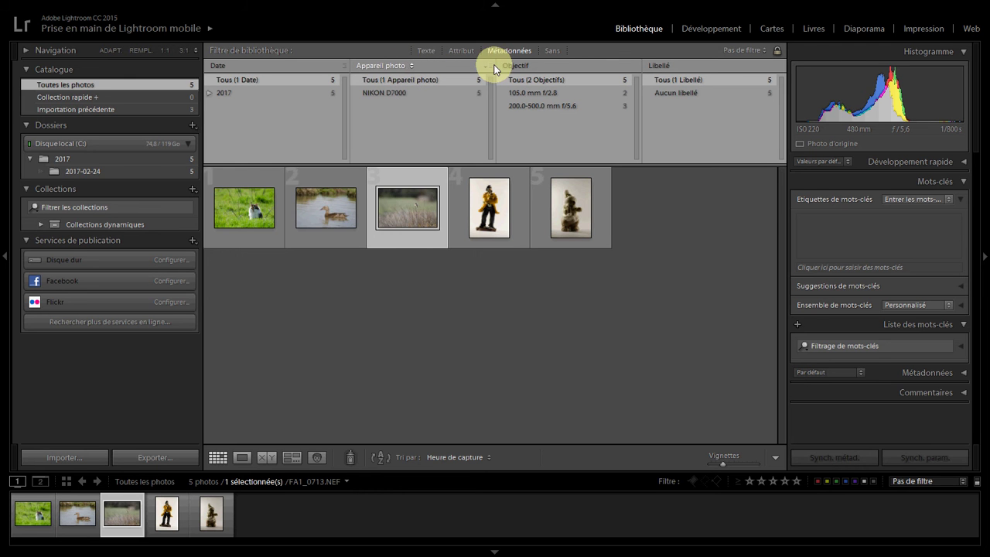
Change the camera column of the metadata filter to Mot-clé and remove the Objectif and Libellé columns
{"action": "left_click", "coordinate": [390, 65]}
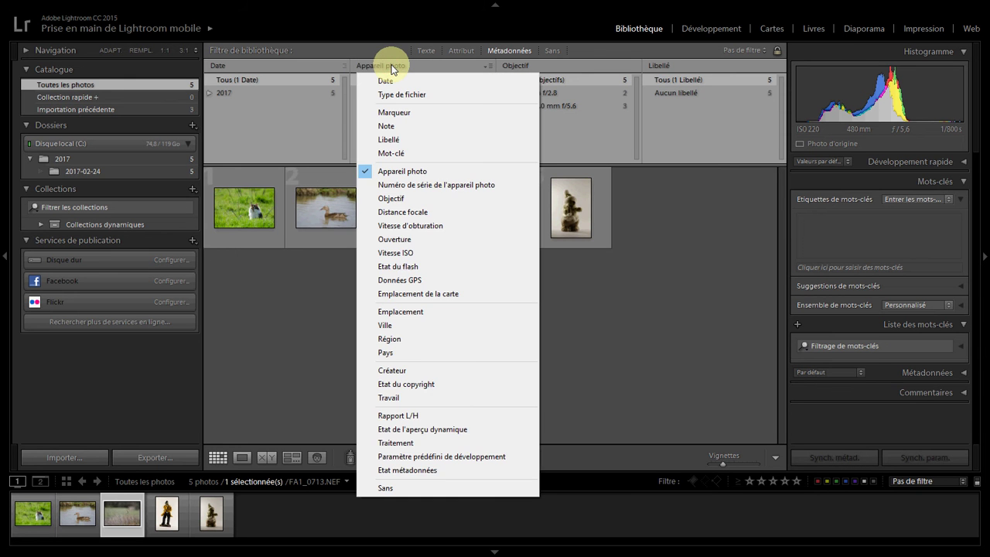
{"action": "left_click", "coordinate": [395, 154]}
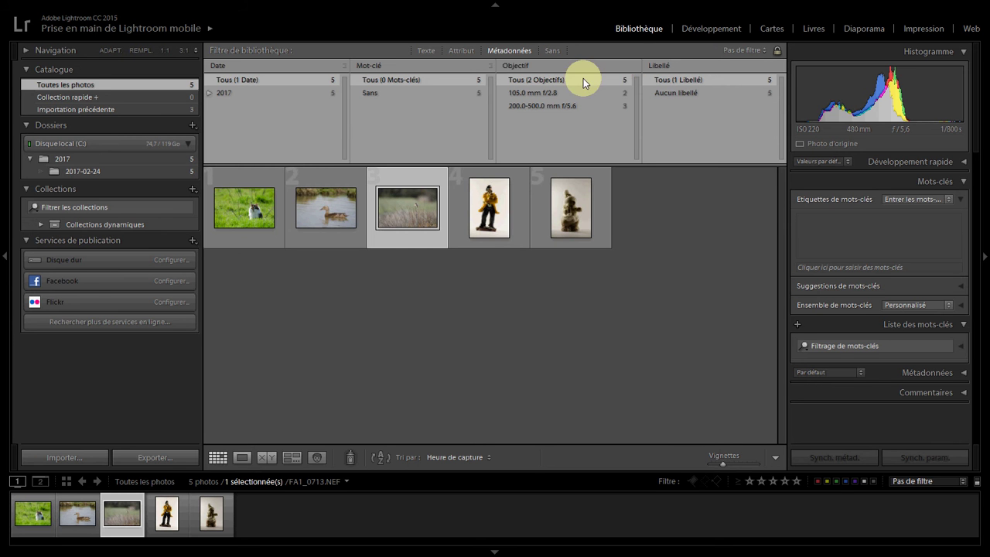
{"action": "left_click", "coordinate": [633, 69]}
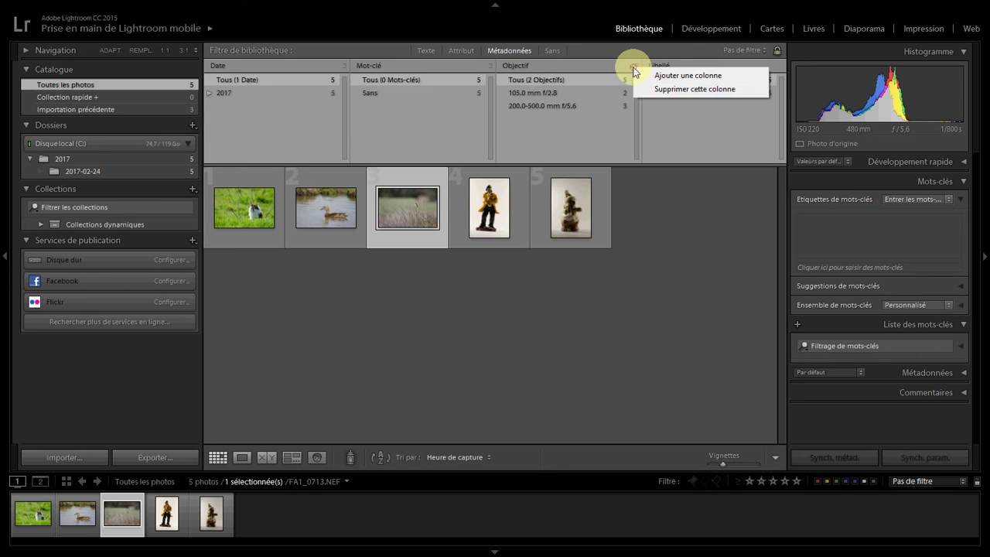
{"action": "left_click", "coordinate": [656, 90]}
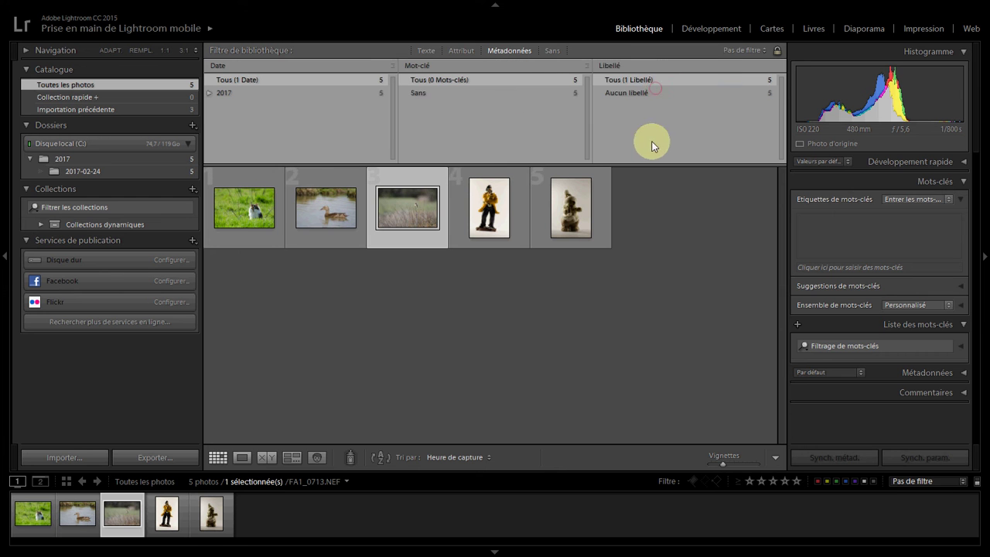
{"action": "left_click", "coordinate": [777, 66]}
{"action": "left_click", "coordinate": [808, 84]}
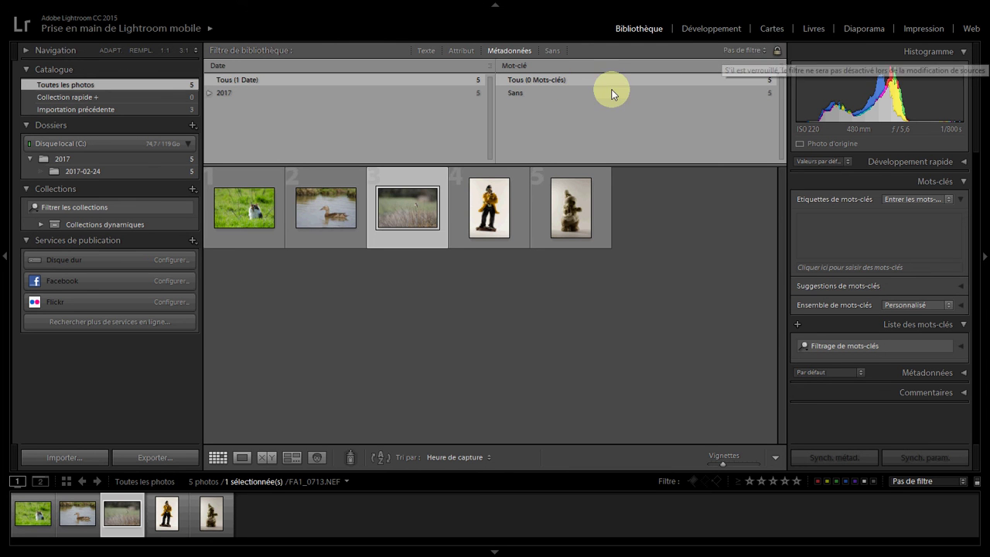
Save the current filter columns as a new preset named with the photographer's first name
{"action": "left_click", "coordinate": [754, 50]}
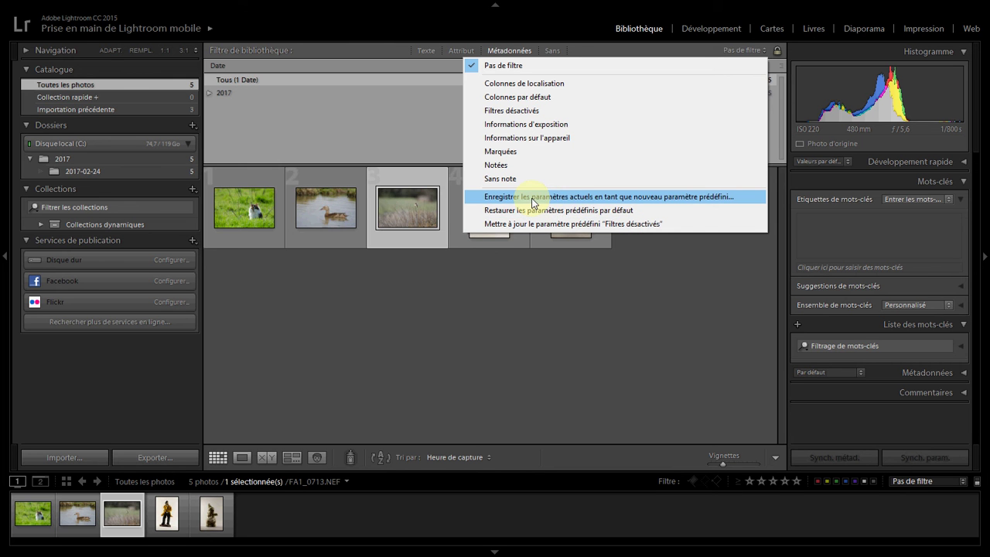
{"action": "left_click", "coordinate": [690, 196]}
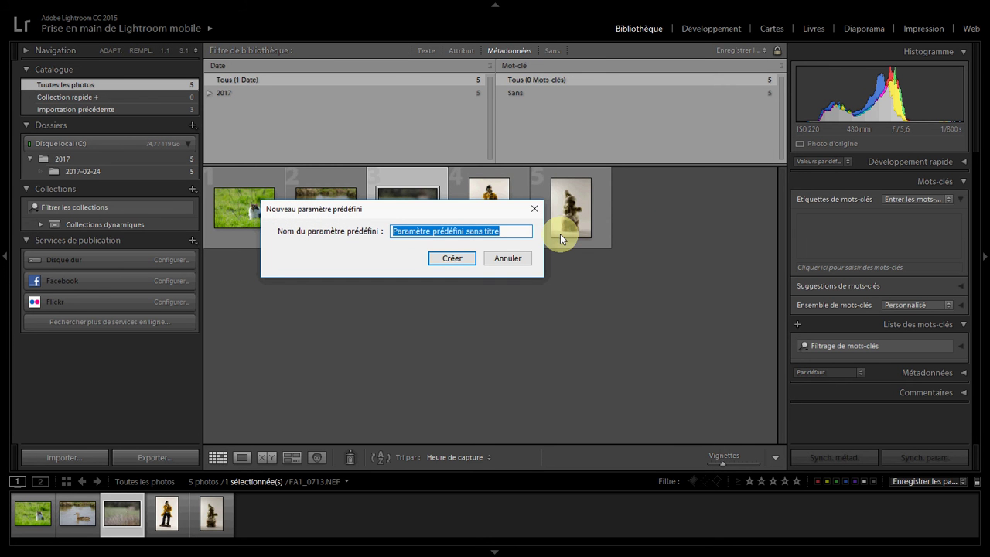
{"action": "type", "text": "FABIEN"}
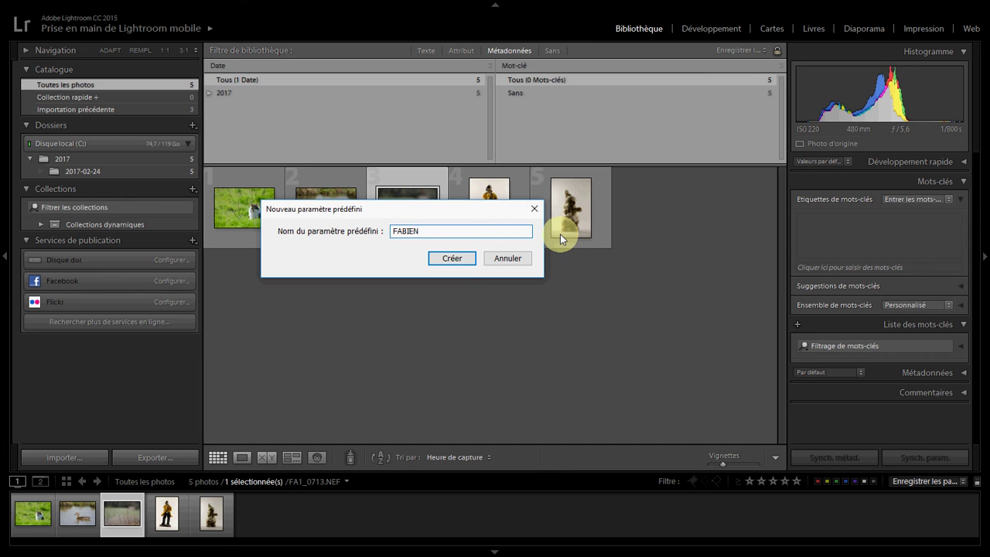
{"action": "left_click", "coordinate": [453, 260]}
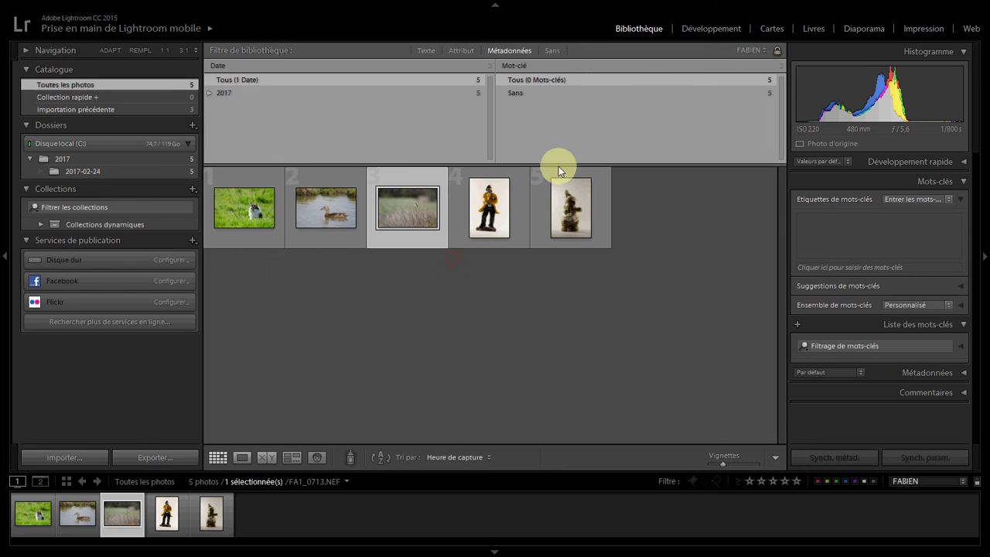
Add a third column to the metadata filter and filter for photos whose keyword is Sans
{"action": "left_click", "coordinate": [782, 64]}
{"action": "left_click", "coordinate": [785, 72]}
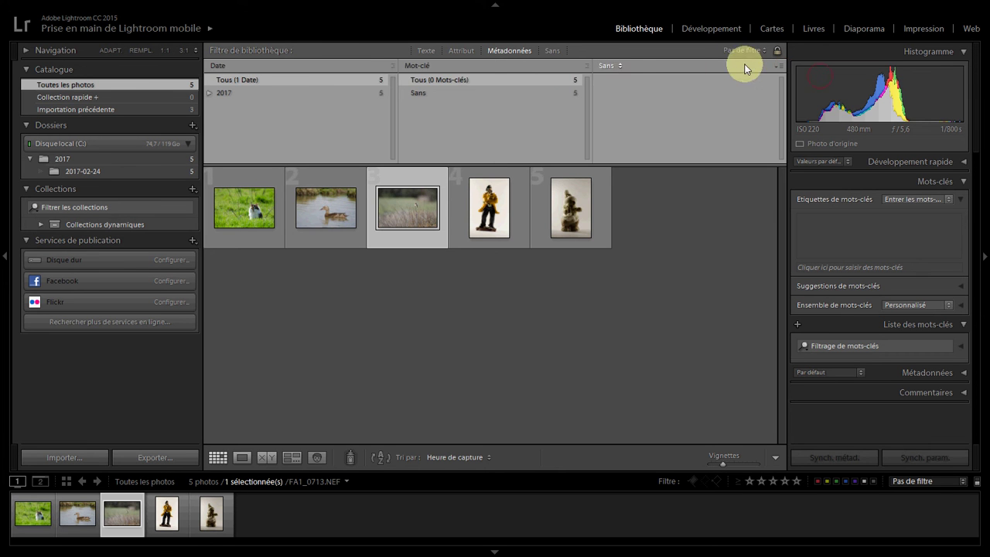
{"action": "left_click", "coordinate": [424, 96]}
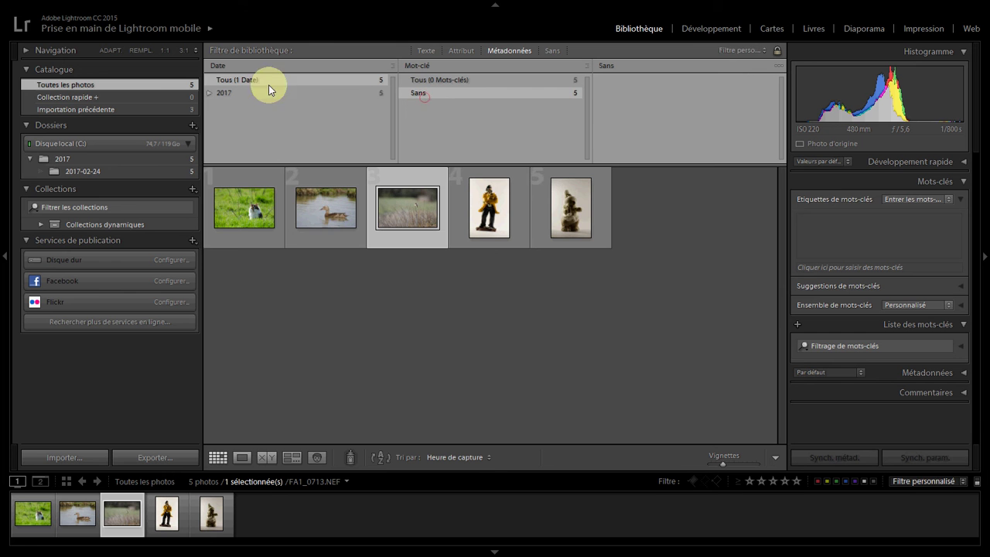
Reapply the custom saved filter preset to bring back the Date and Mot-clé columns
{"action": "left_click", "coordinate": [739, 50]}
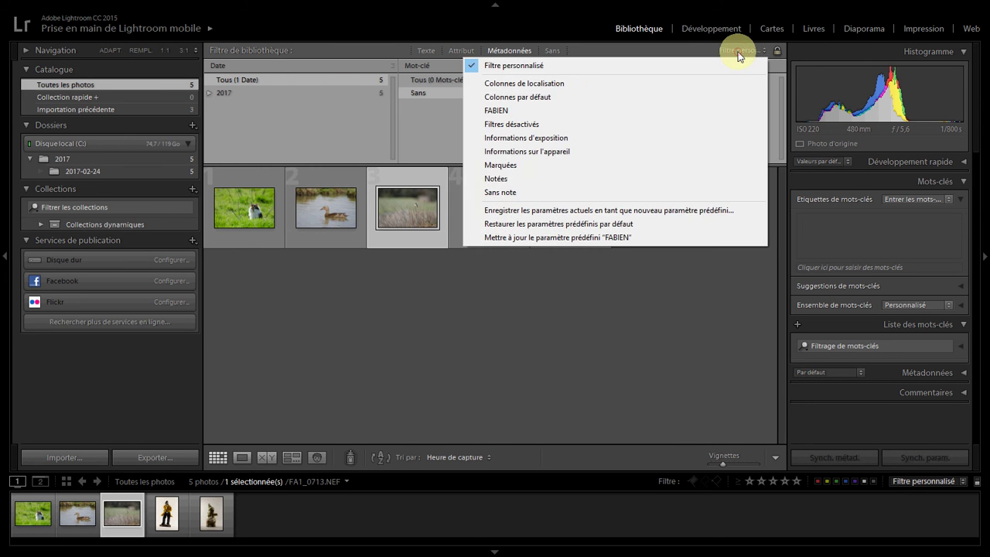
{"action": "left_click", "coordinate": [502, 114]}
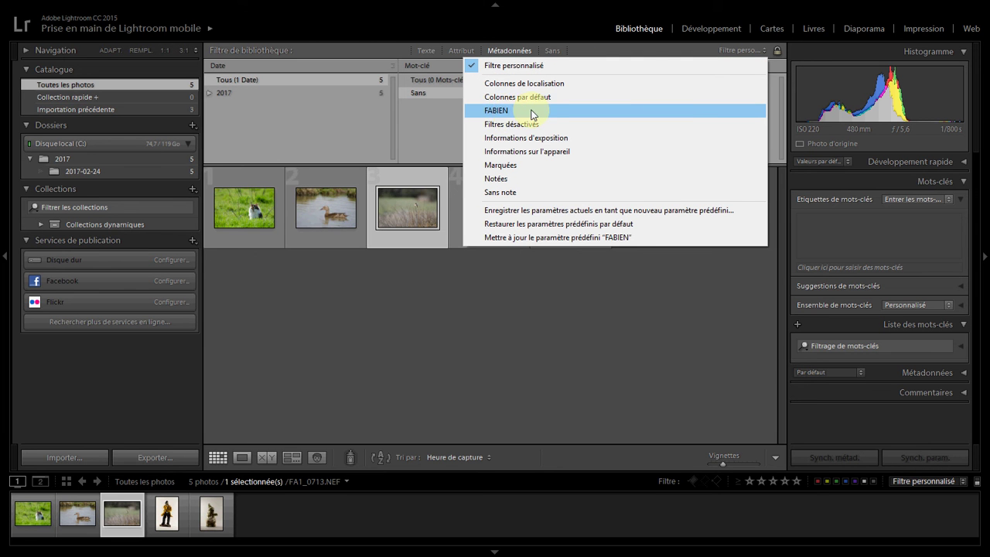
{"action": "left_click", "coordinate": [519, 113]}
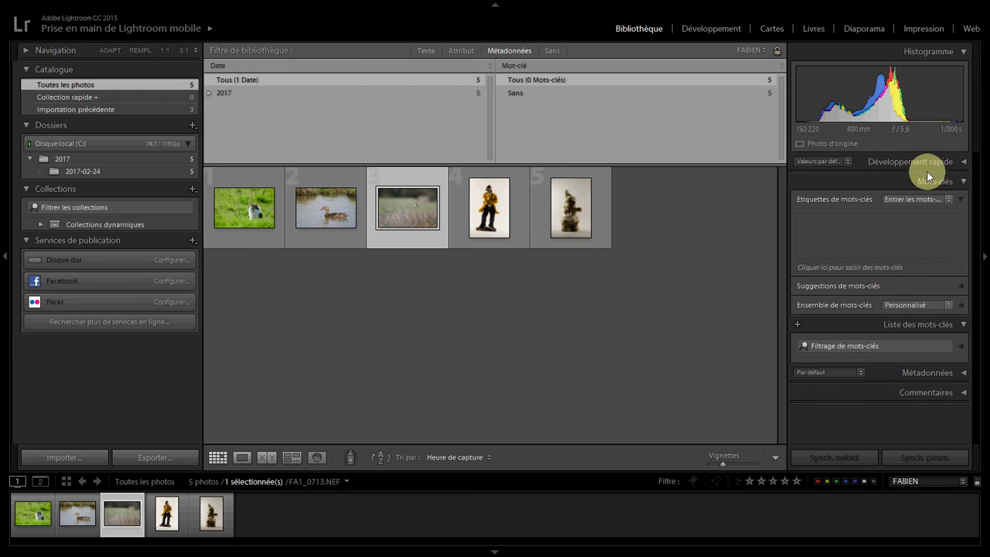
Open the keyword entry box for the selected photo, leave it empty, and select the cat photo in the grid
{"action": "left_click", "coordinate": [858, 227]}
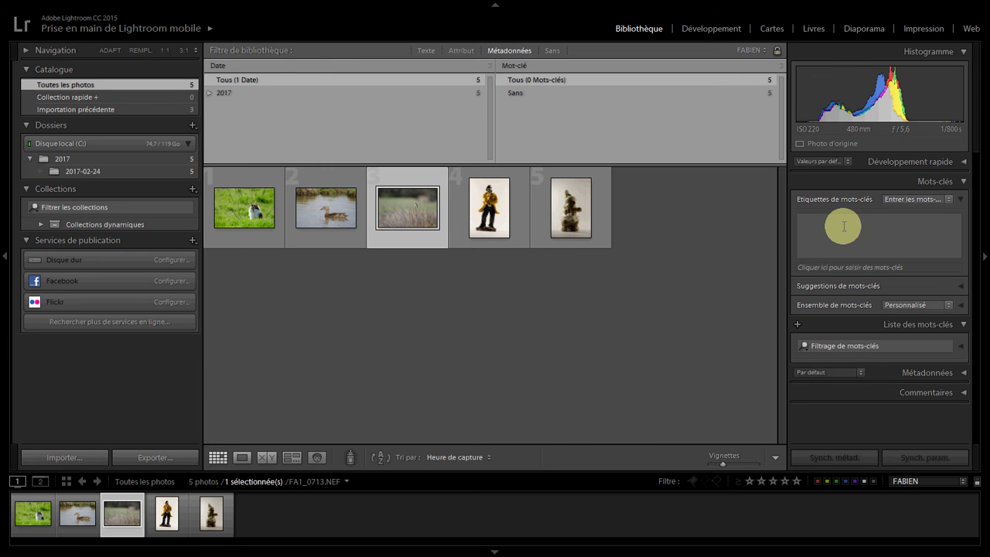
{"action": "left_click", "coordinate": [841, 226]}
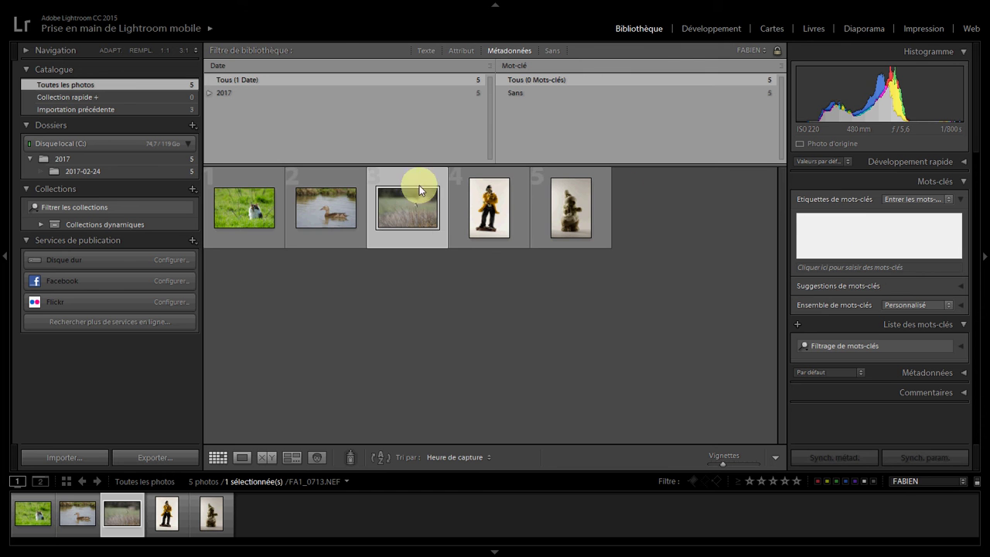
{"action": "left_click", "coordinate": [316, 212]}
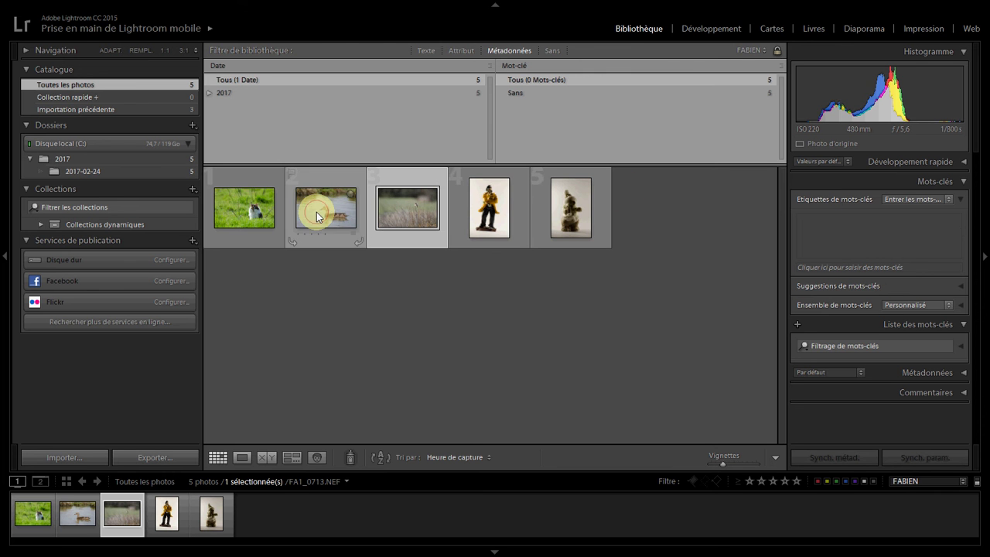
{"action": "left_click", "coordinate": [489, 208]}
{"action": "left_click", "coordinate": [247, 213]}
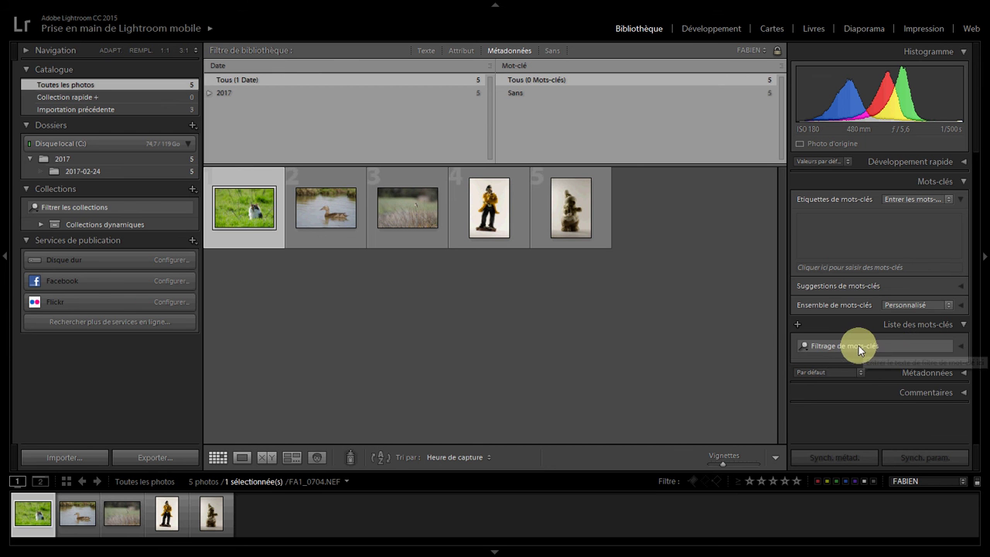
{"action": "left_click", "coordinate": [798, 324]}
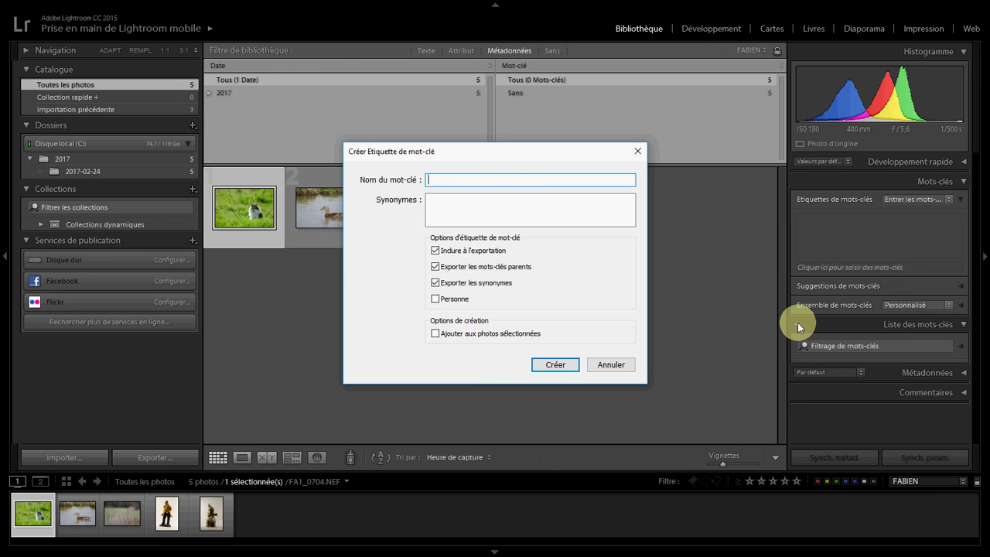
{"action": "type", "text": "NATURE"}
{"action": "left_click", "coordinate": [563, 365]}
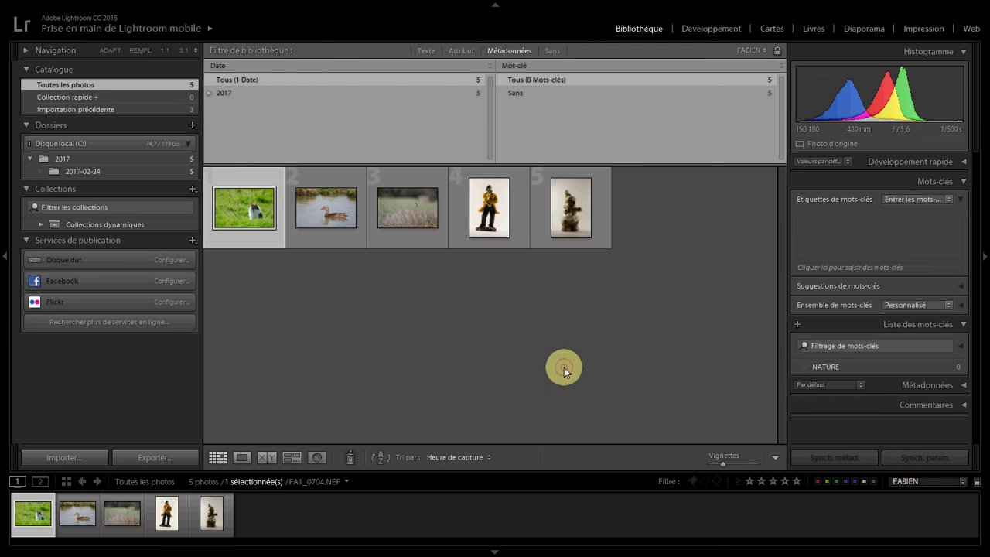
{"action": "right_click", "coordinate": [821, 366]}
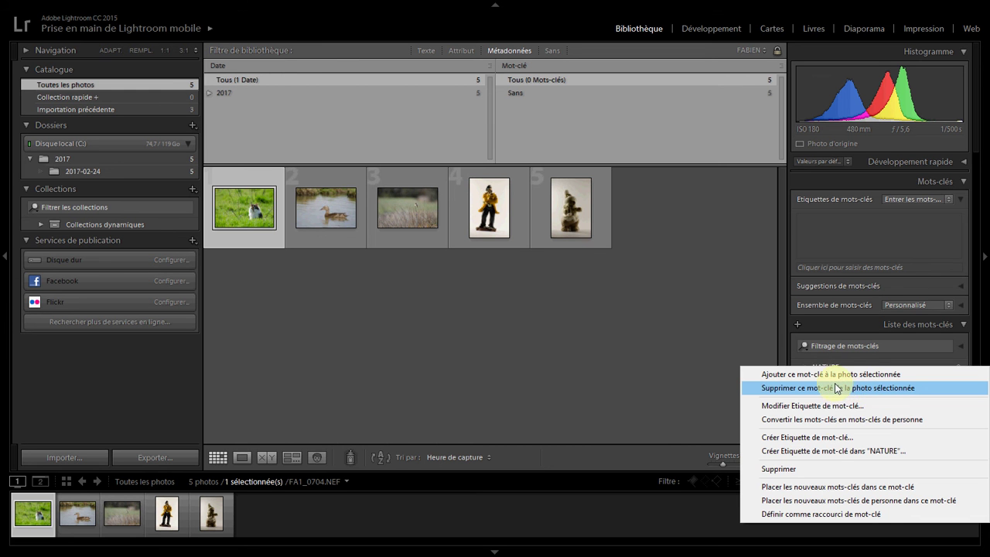
{"action": "left_click", "coordinate": [812, 470]}
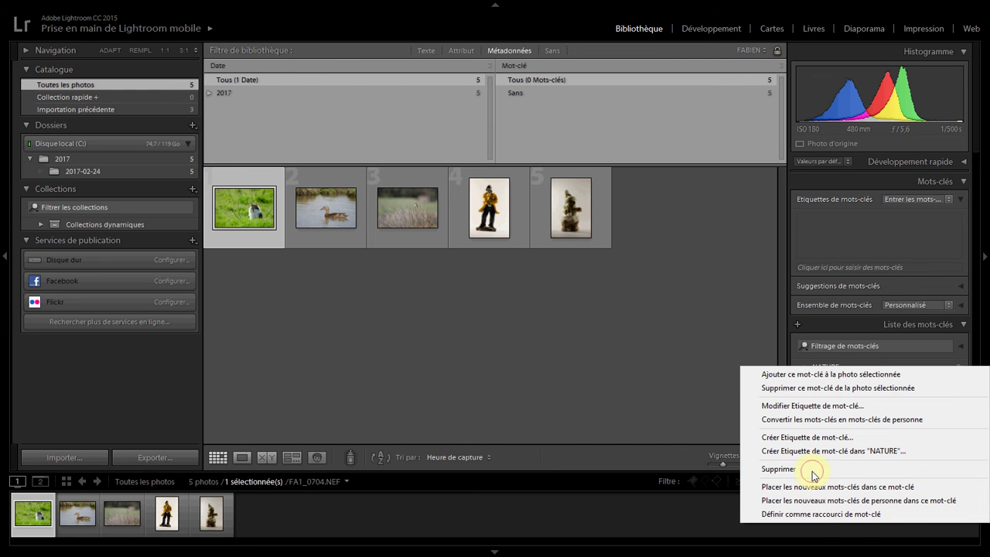
Create a keyword tag named "nature" in the keyword list
{"action": "left_click", "coordinate": [796, 323]}
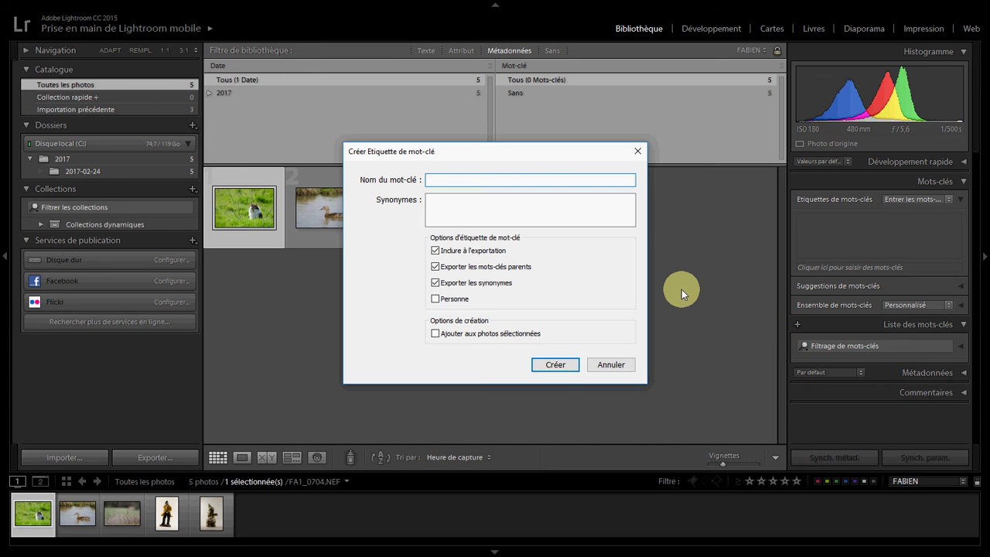
{"action": "type", "text": "nature"}
{"action": "left_click", "coordinate": [549, 363]}
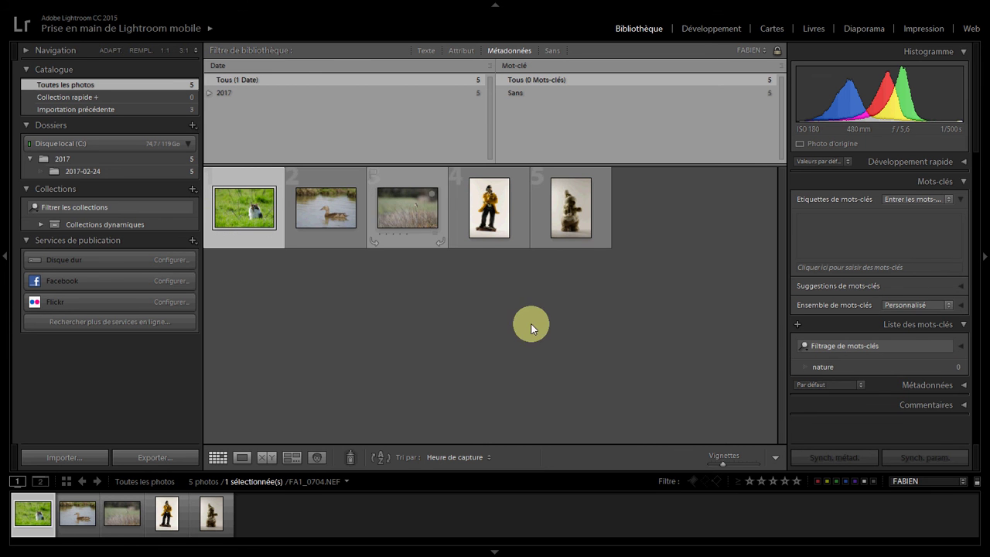
Create a separate top-level keyword tag named "paysage", without placing it inside "nature"
{"action": "left_click", "coordinate": [822, 365]}
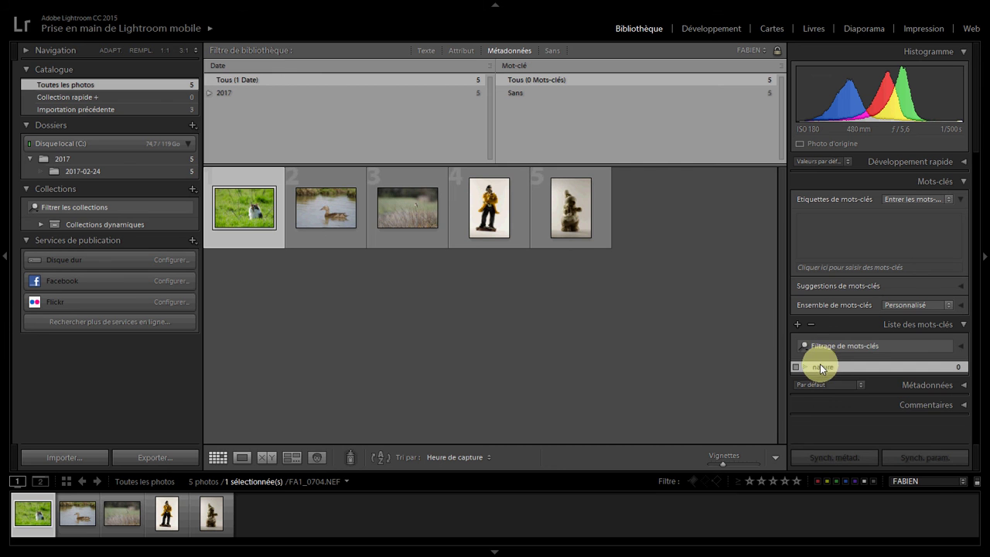
{"action": "left_click", "coordinate": [797, 324]}
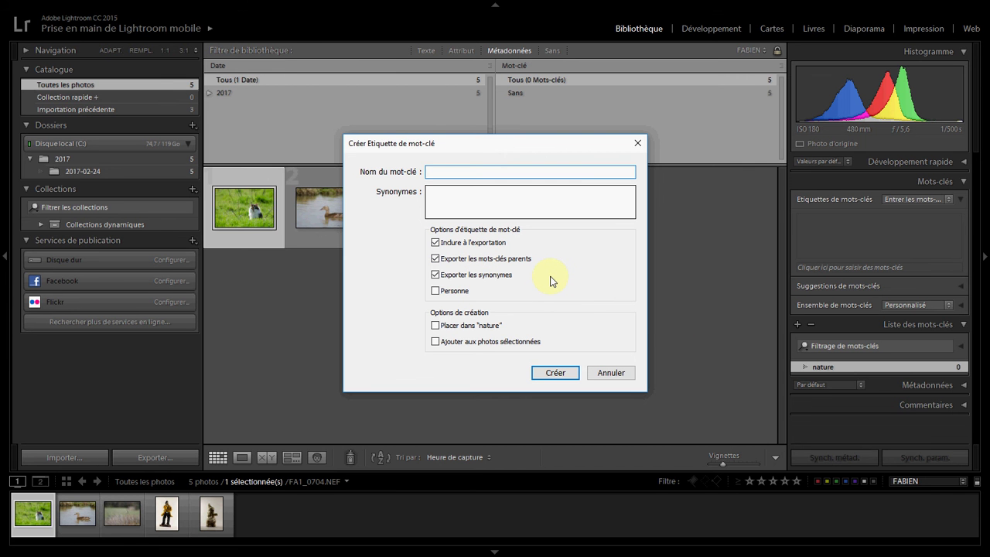
{"action": "type", "text": "paysage"}
{"action": "left_click", "coordinate": [554, 374]}
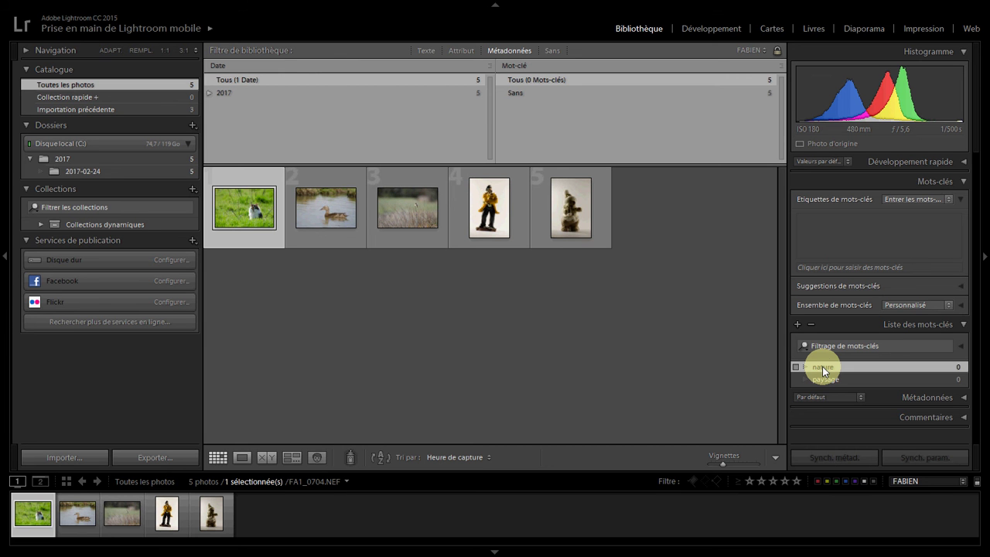
Create a keyword tag named "chat" nested inside "nature", leaving its synonyms empty
{"action": "right_click", "coordinate": [825, 369]}
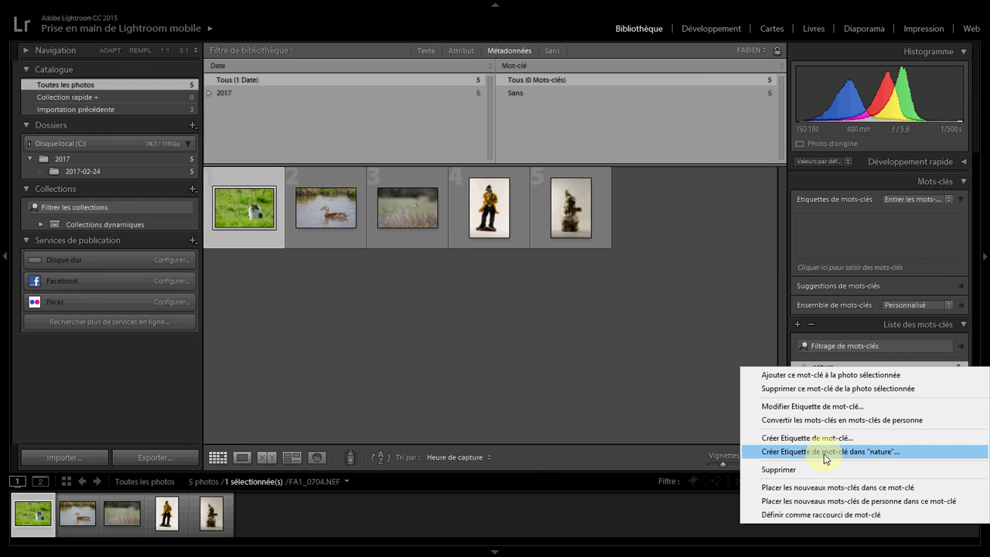
{"action": "left_click", "coordinate": [911, 452]}
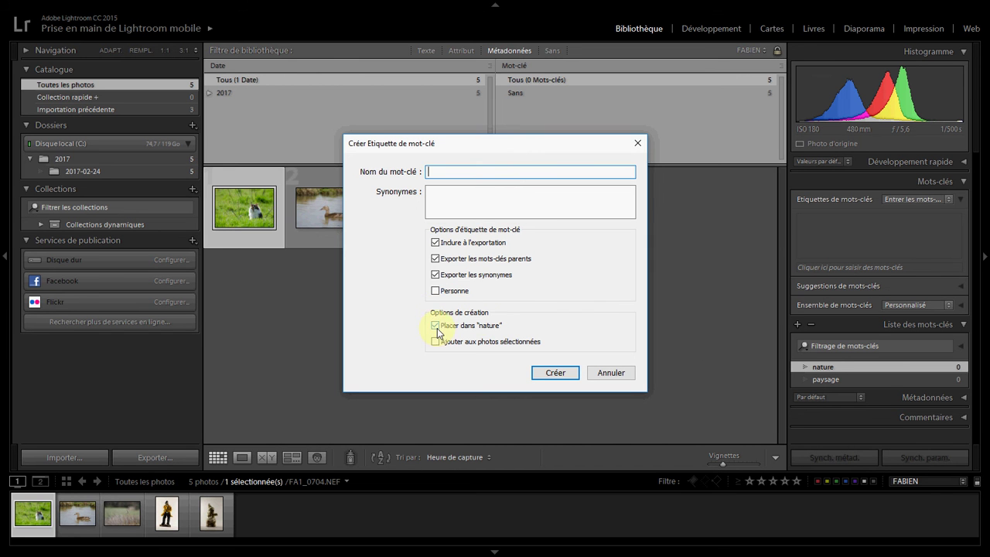
{"action": "left_click", "coordinate": [440, 171]}
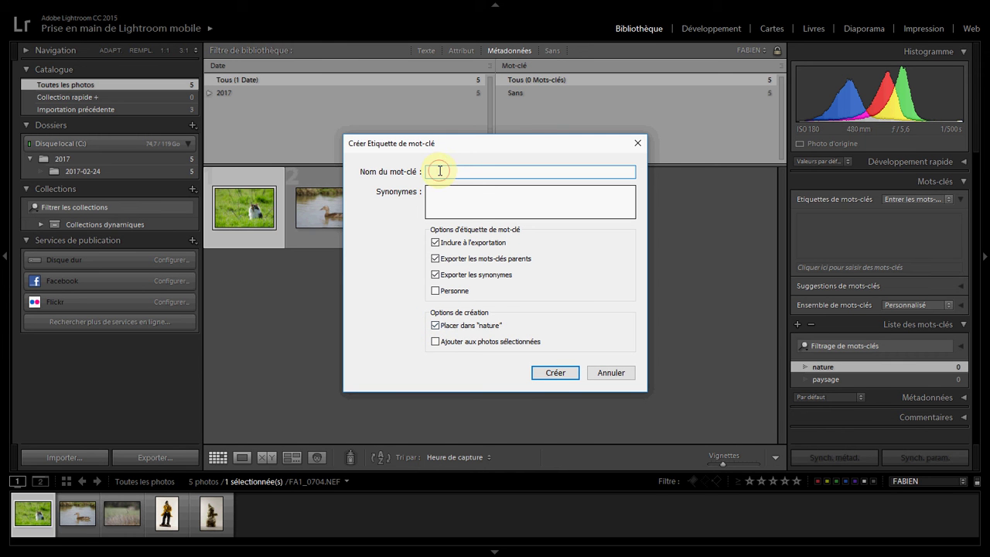
{"action": "type", "text": "chat"}
{"action": "left_click", "coordinate": [467, 207]}
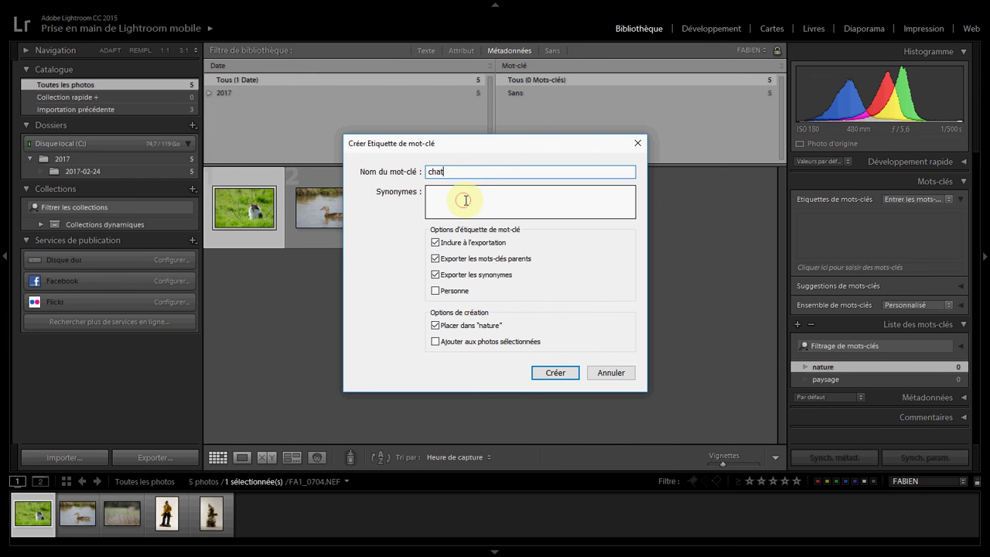
{"action": "left_click", "coordinate": [560, 376]}
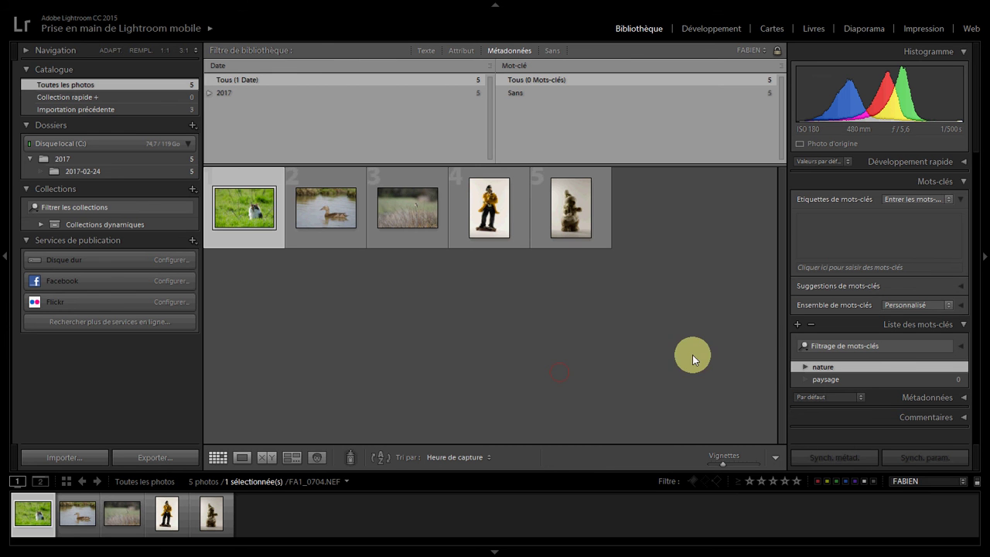
Expand the "nature" keyword and assign its "chat" tag to the selected cat photo
{"action": "left_click", "coordinate": [806, 366]}
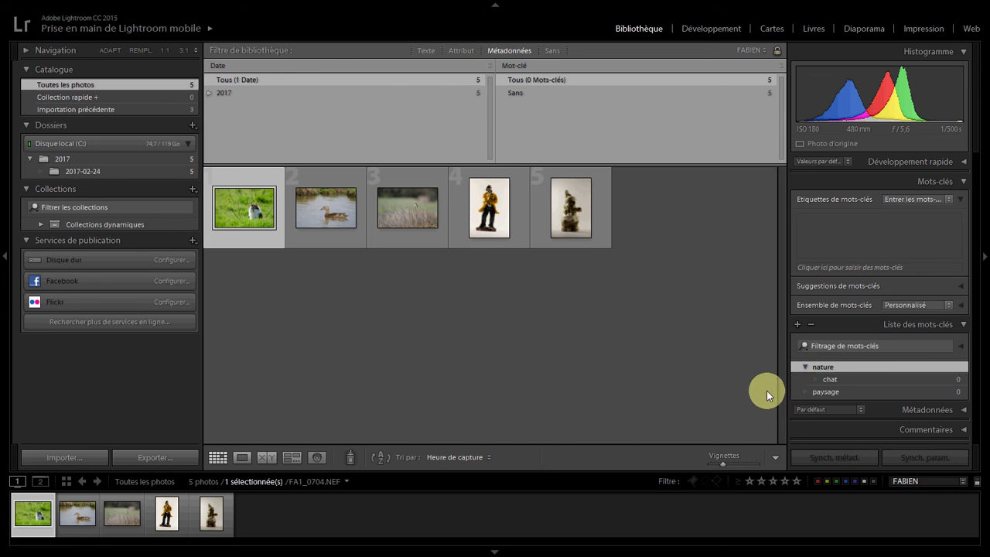
{"action": "left_click", "coordinate": [836, 377]}
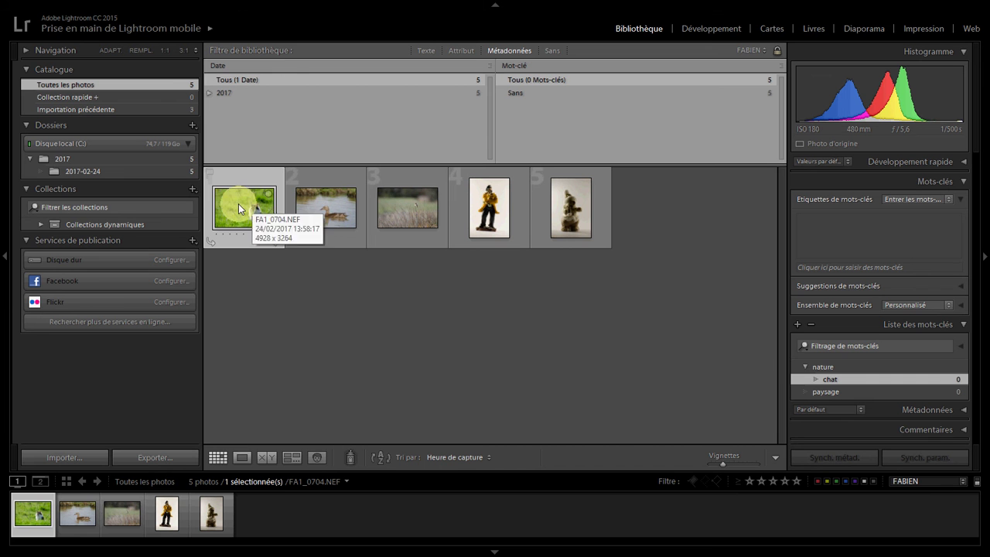
{"action": "left_click", "coordinate": [795, 380]}
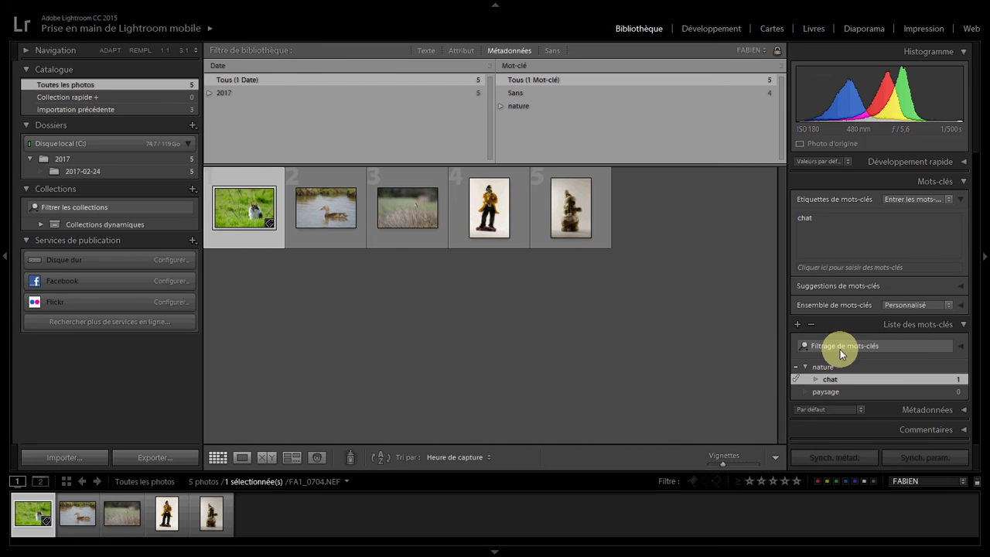
Create a keyword tag named "canard" nested inside "nature"
{"action": "left_click", "coordinate": [826, 367]}
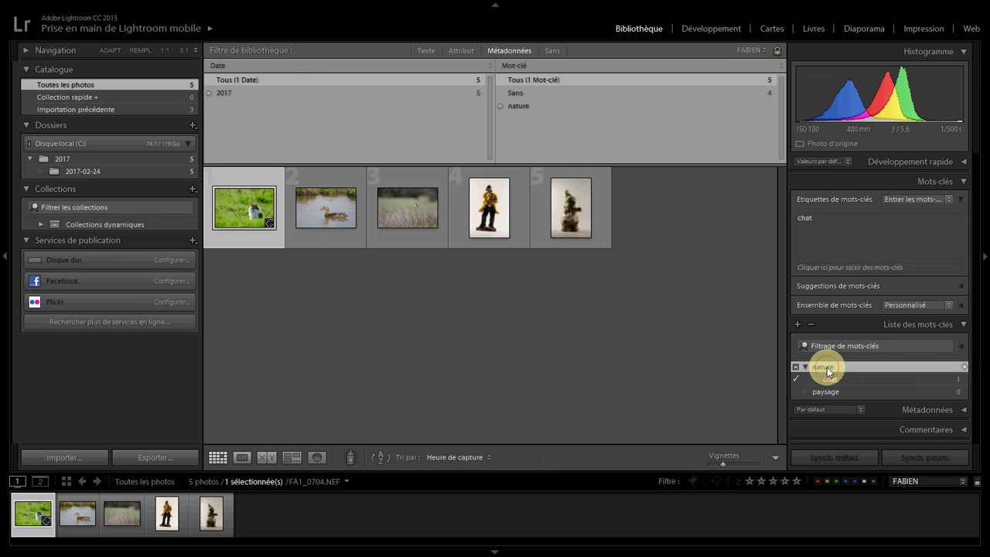
{"action": "right_click", "coordinate": [827, 368]}
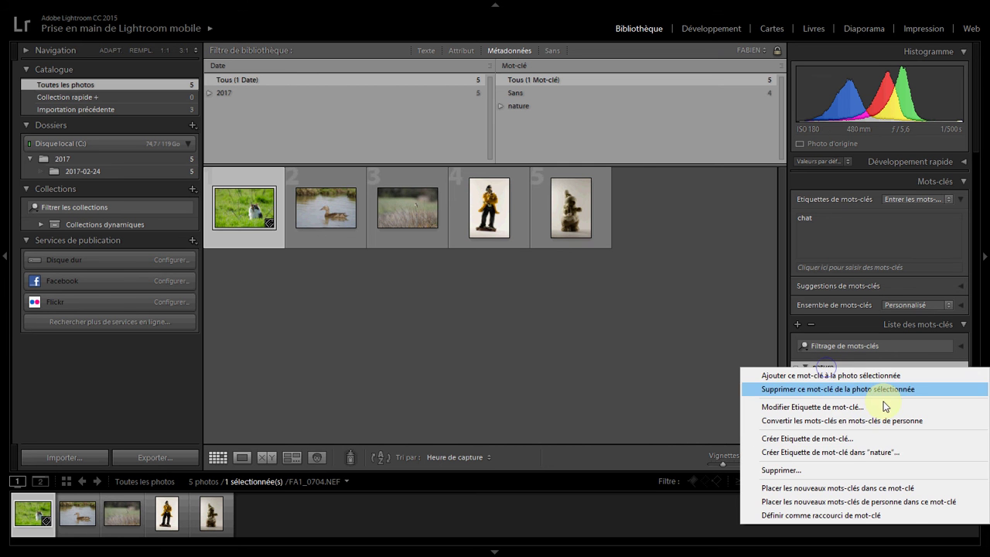
{"action": "left_click", "coordinate": [862, 454]}
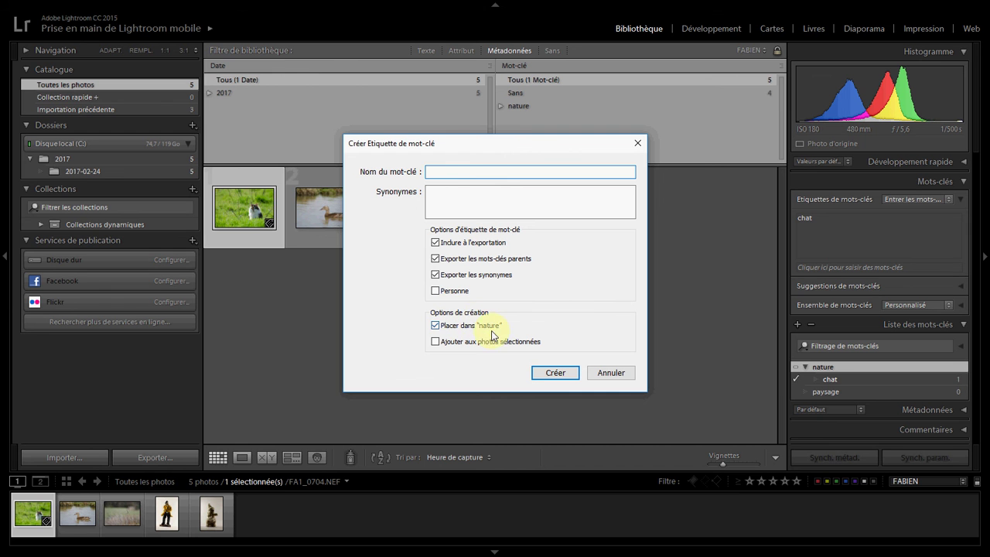
{"action": "type", "text": "c"}
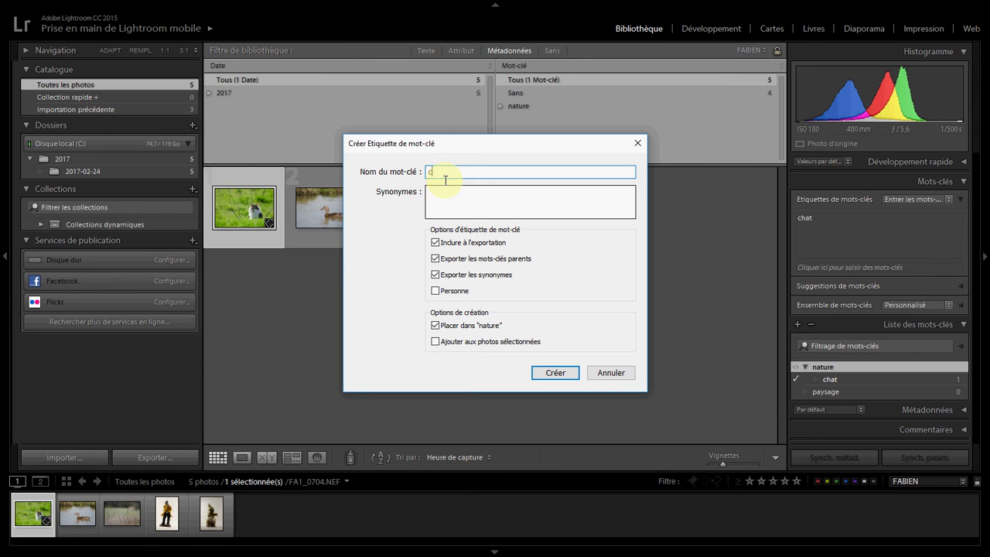
{"action": "type", "text": "anard"}
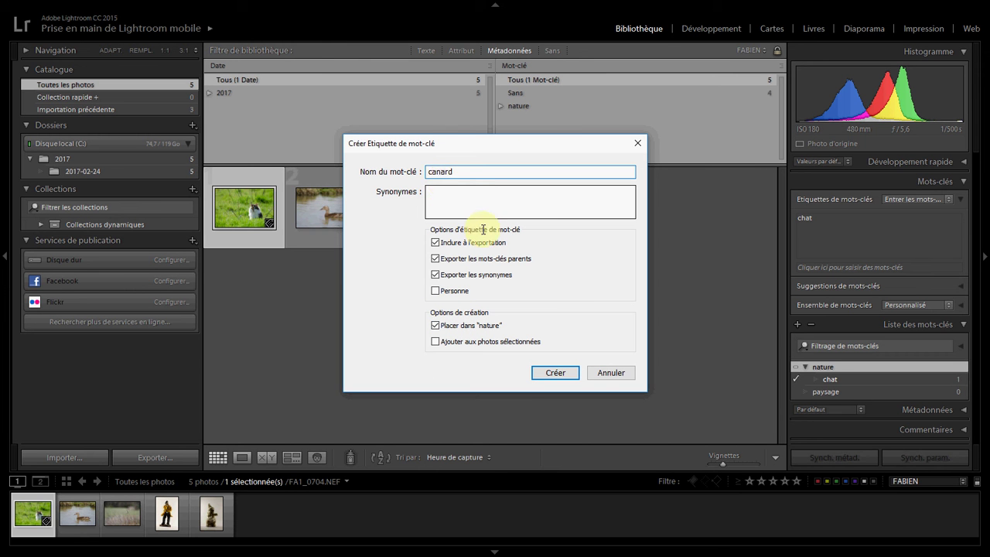
{"action": "left_click", "coordinate": [564, 378]}
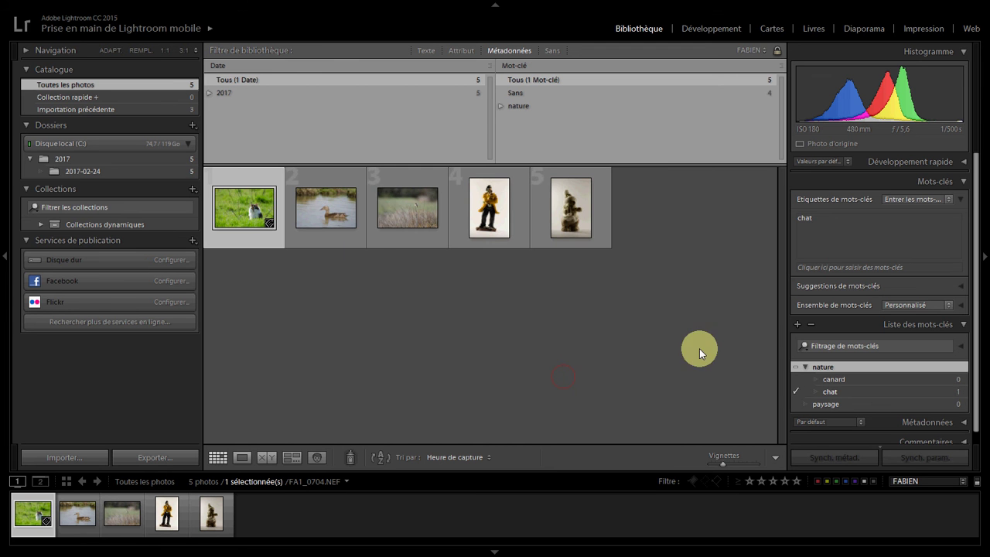
Assign the "canard" keyword to the duck photo and collapse "nature" in the keyword list
{"action": "left_click", "coordinate": [317, 215]}
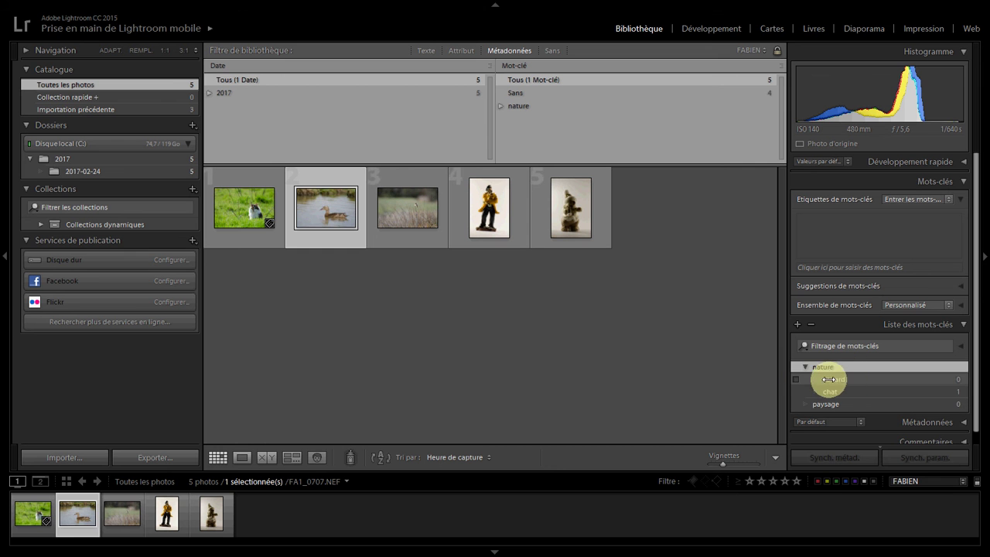
{"action": "left_click", "coordinate": [795, 379]}
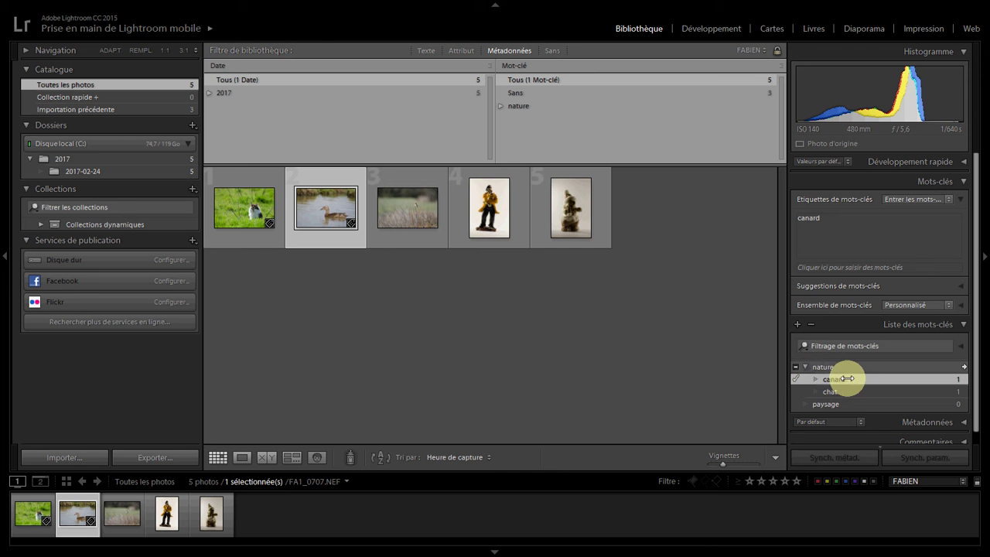
{"action": "left_click", "coordinate": [805, 367]}
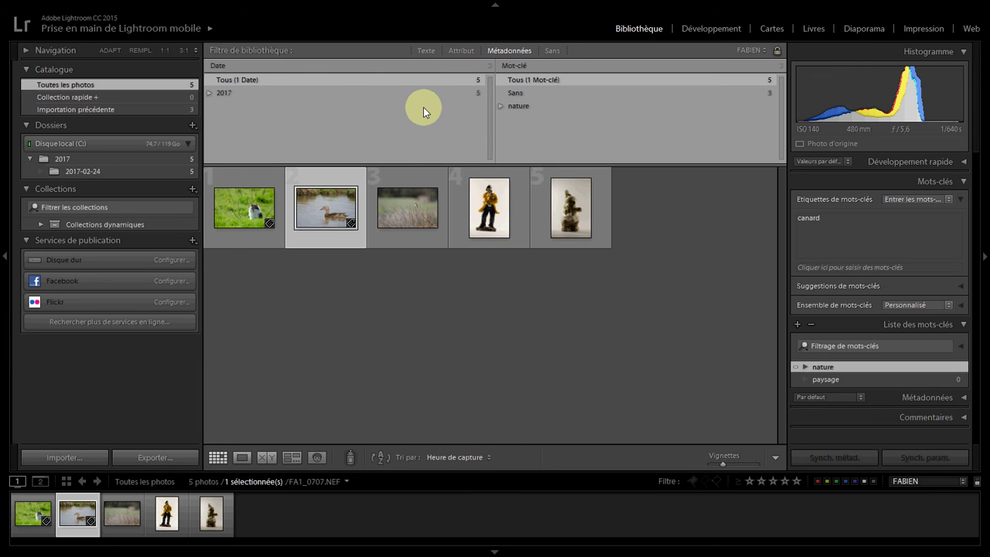
Filter the library to 2017 photos by the keyword "nature", then by its sub-keywords "canard" and "chat" in turn
{"action": "left_click", "coordinate": [223, 93]}
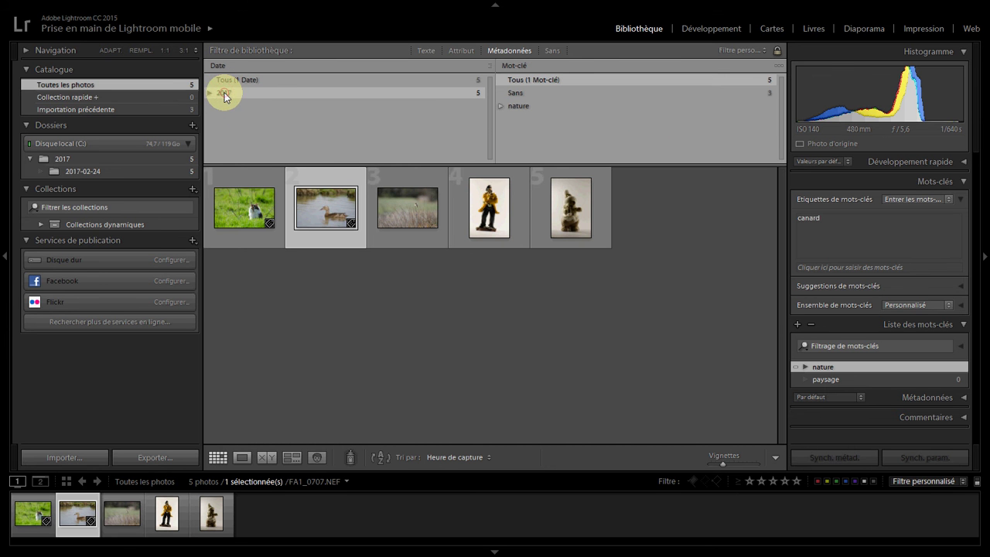
{"action": "left_click", "coordinate": [502, 106]}
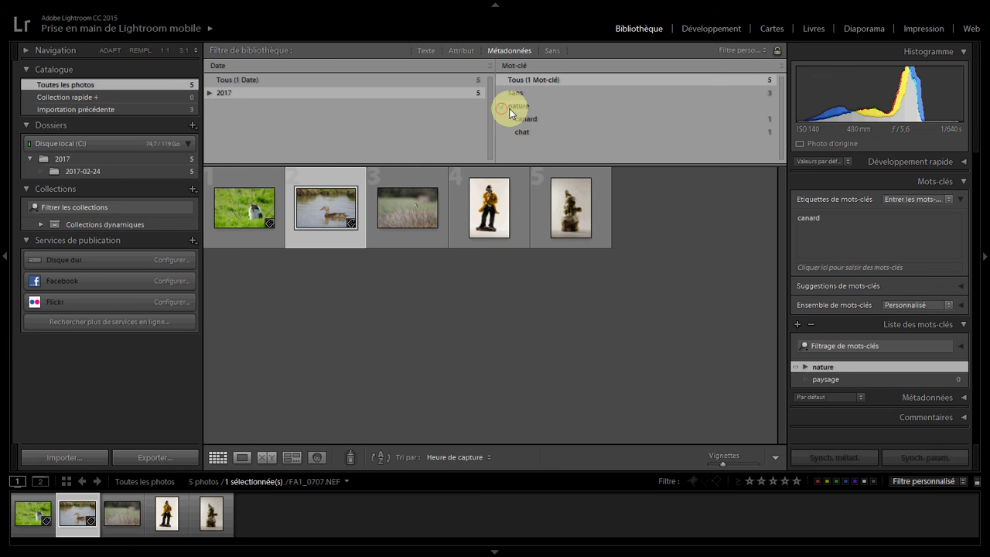
{"action": "left_click", "coordinate": [515, 110]}
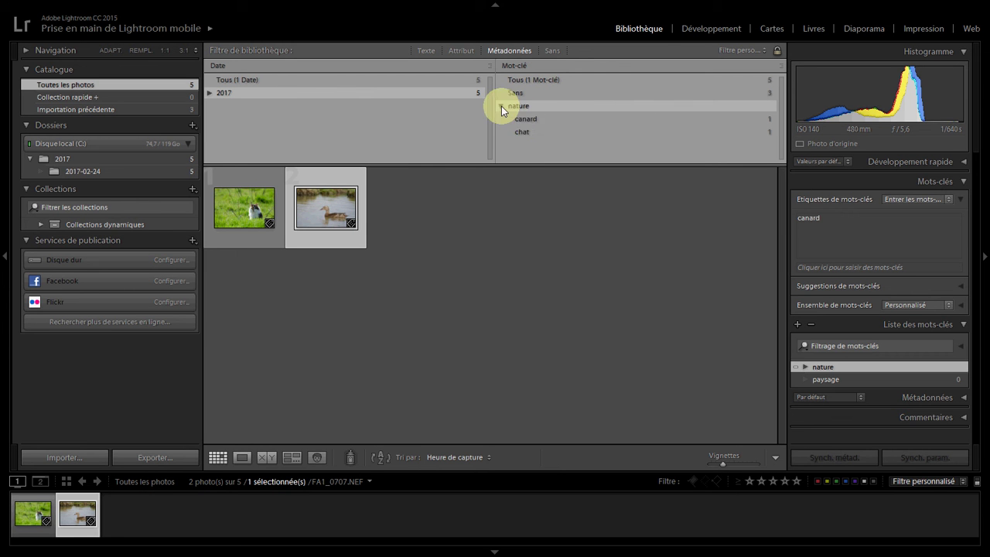
{"action": "left_click", "coordinate": [501, 106]}
{"action": "left_click", "coordinate": [499, 105]}
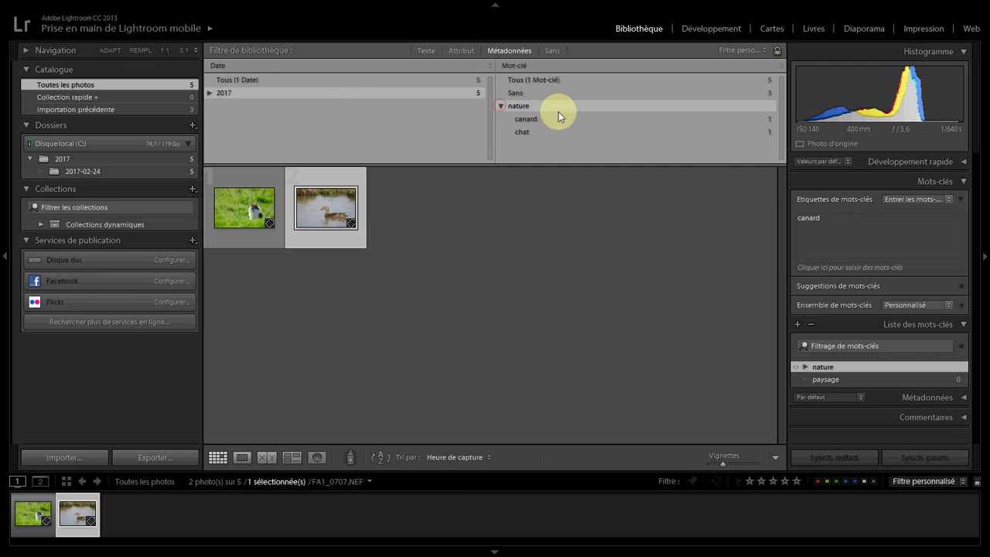
{"action": "left_click", "coordinate": [534, 122]}
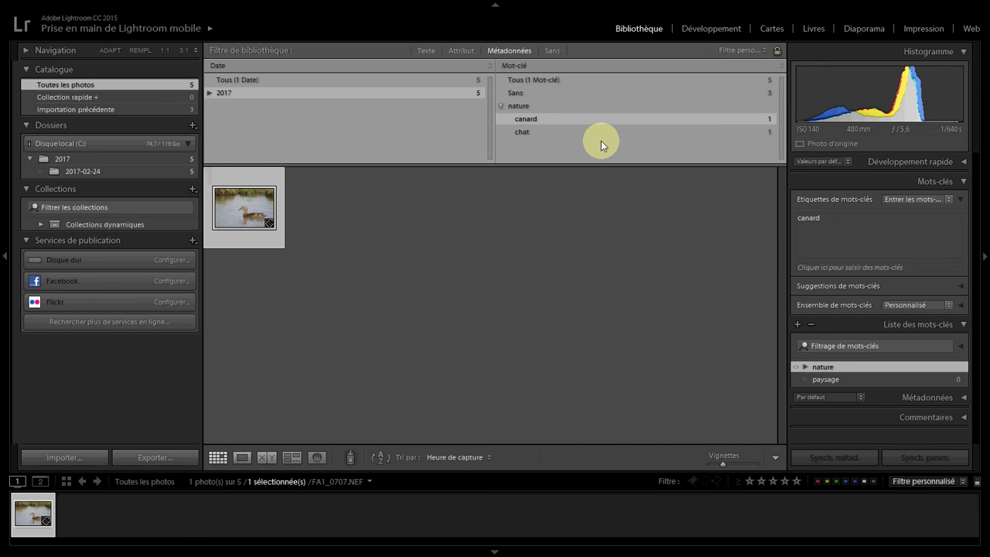
{"action": "left_click", "coordinate": [526, 132]}
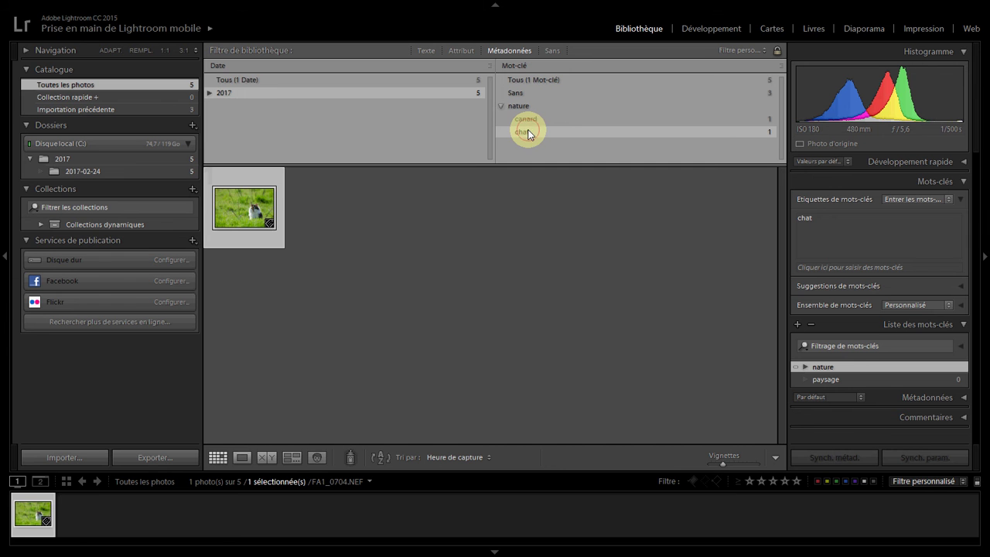
Filter photos of all dates by the keyword "canard", then reset the keyword filter to show all photos
{"action": "left_click", "coordinate": [236, 82]}
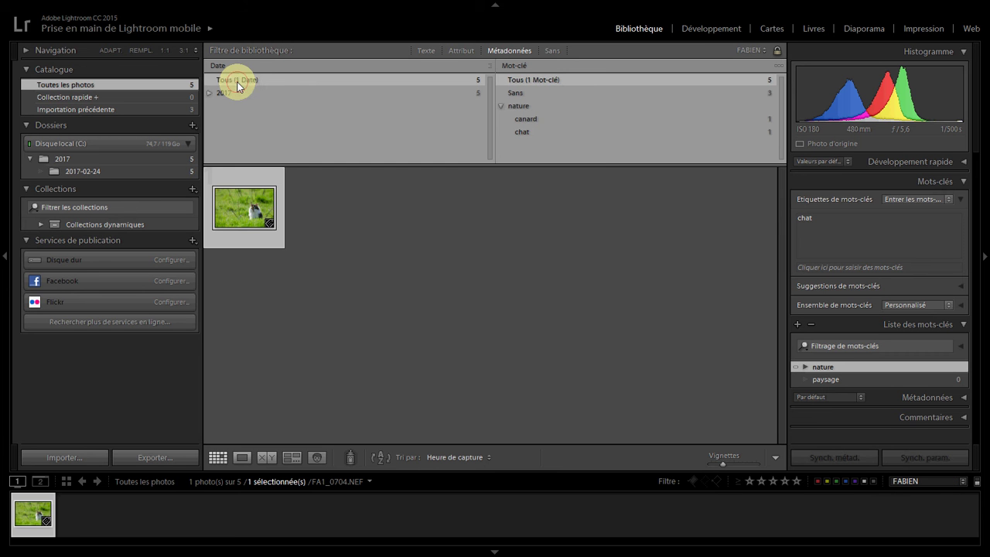
{"action": "left_click", "coordinate": [523, 119]}
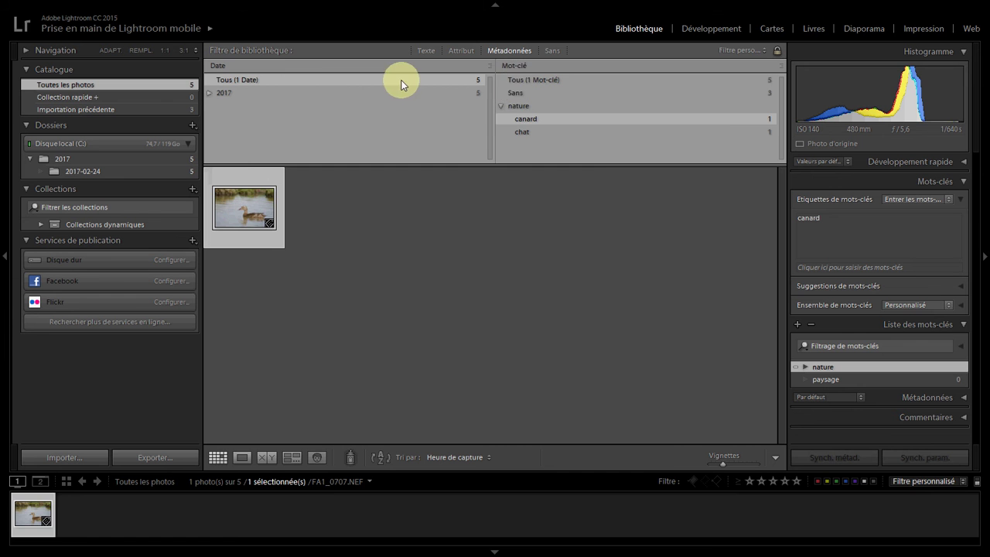
{"action": "left_click", "coordinate": [521, 80]}
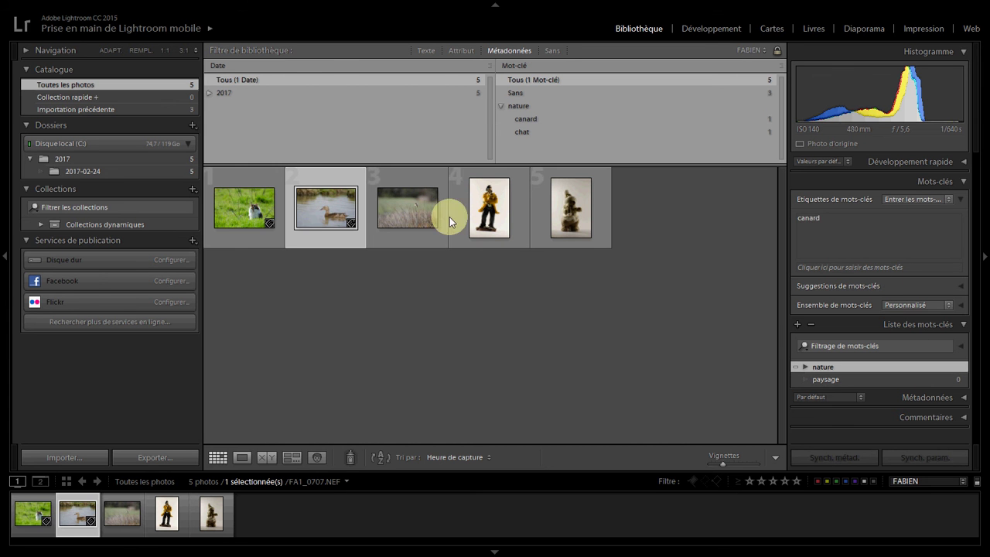
Display keyword tags as "Mots-clés et mots-clés parents" and compare the keywords of the cat and duck photos
{"action": "left_click", "coordinate": [258, 214]}
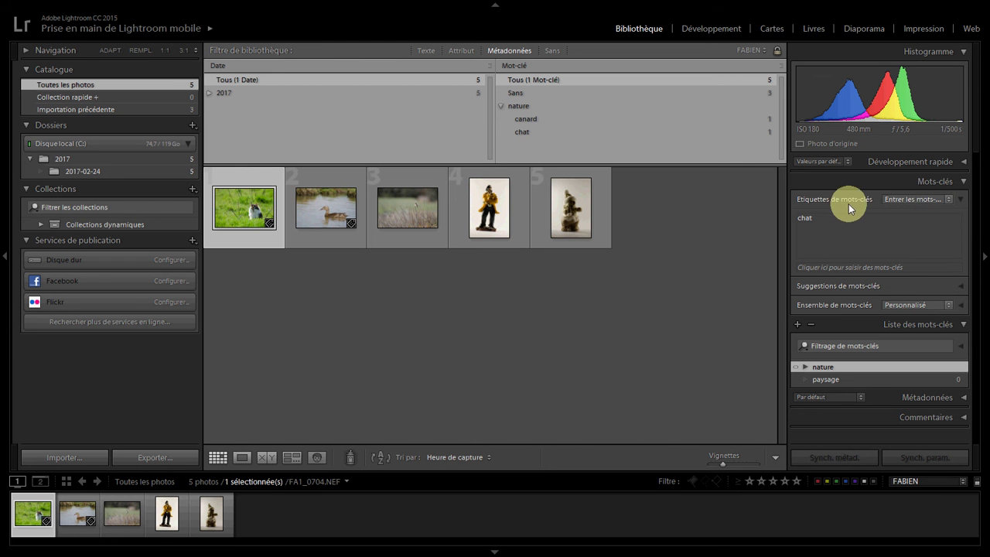
{"action": "left_click", "coordinate": [941, 199]}
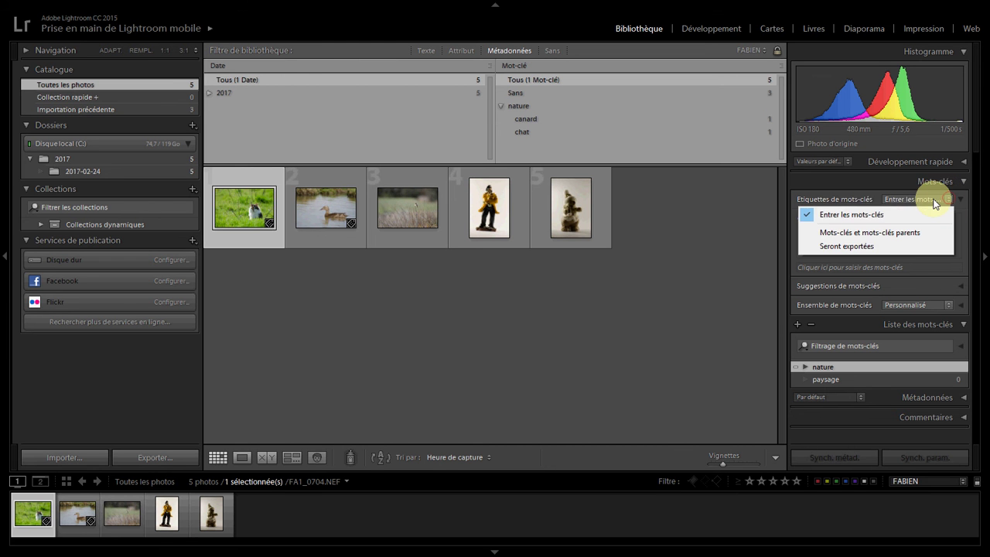
{"action": "left_click", "coordinate": [890, 235]}
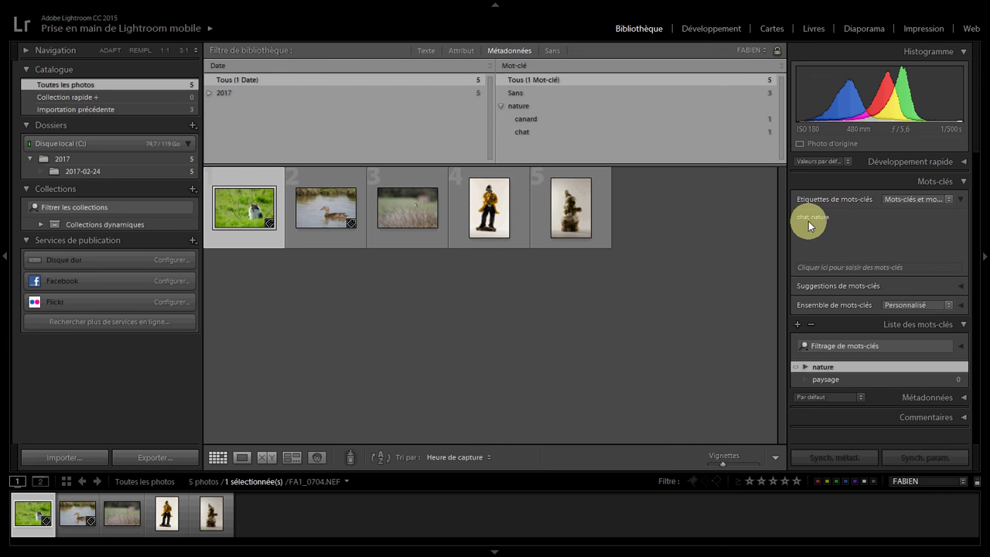
{"action": "left_click", "coordinate": [309, 202]}
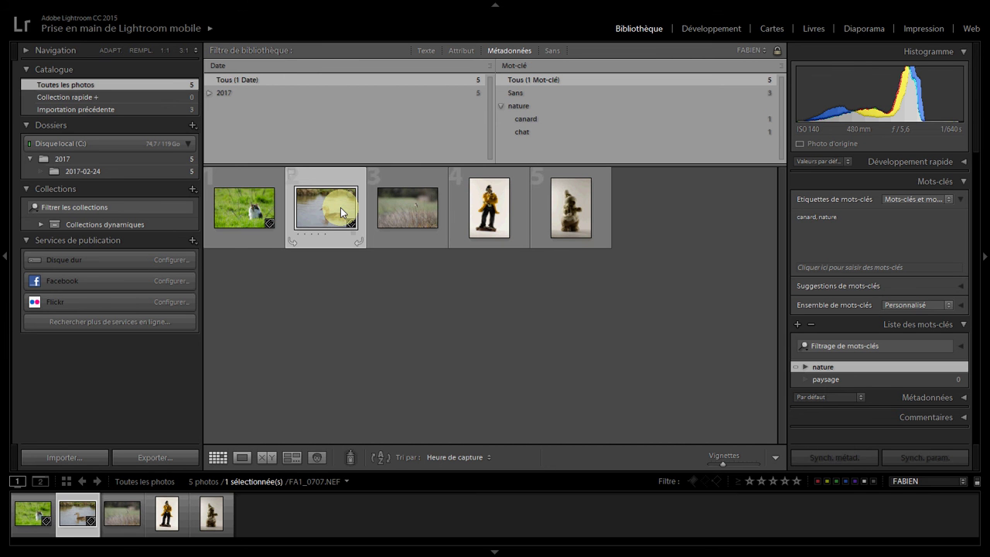
{"action": "left_click", "coordinate": [238, 217]}
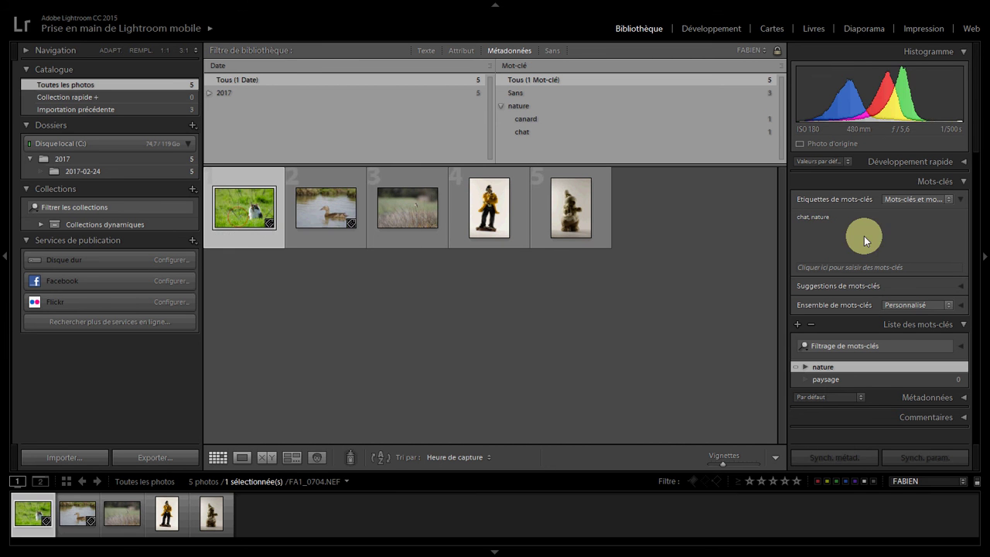
Switch the keyword tag display back to "Entrer les mots-clés" and deselect the cat photo
{"action": "left_click", "coordinate": [931, 199]}
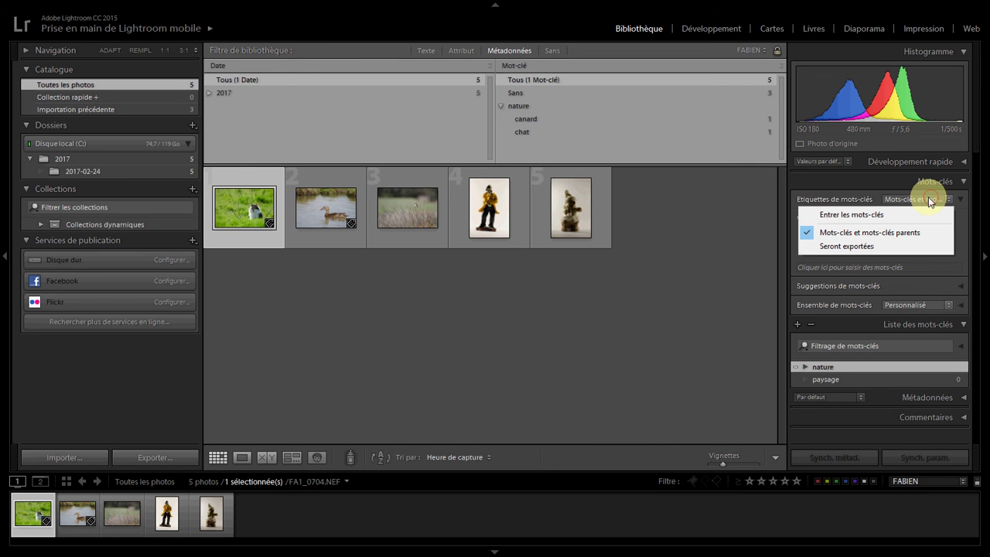
{"action": "left_click", "coordinate": [864, 219]}
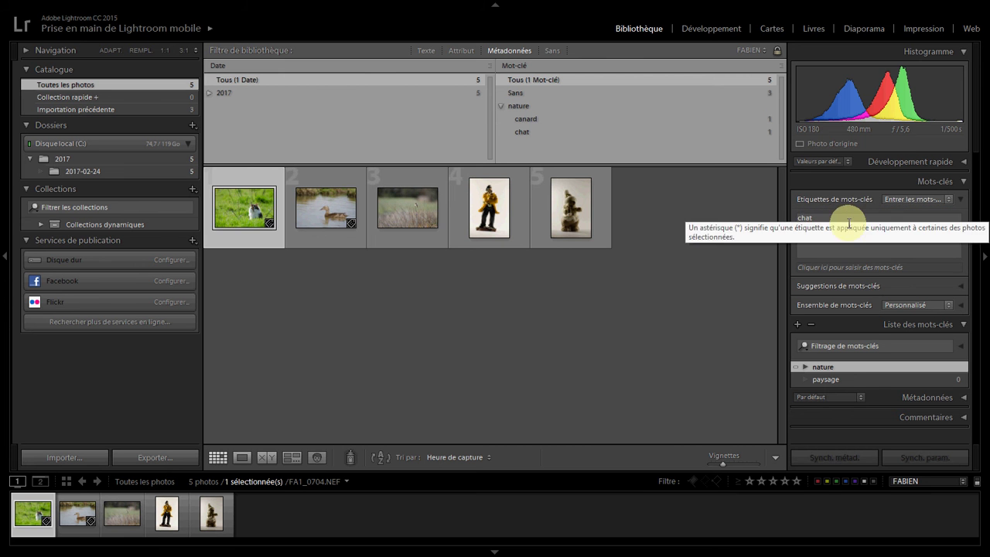
{"action": "left_click", "coordinate": [640, 314]}
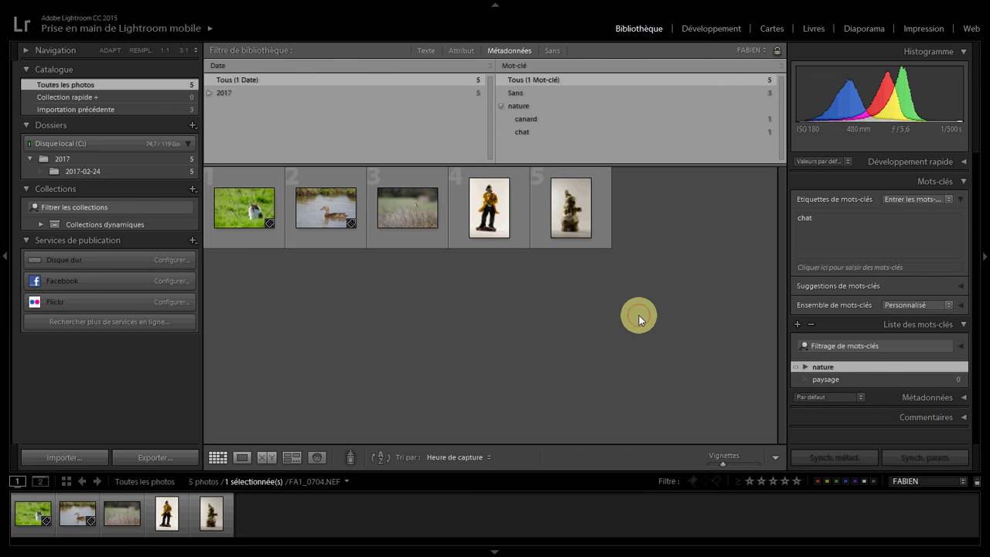
Expand the Métadonnées section and examine the cat photo's caption, copyright, capture and camera details
{"action": "left_click", "coordinate": [963, 398]}
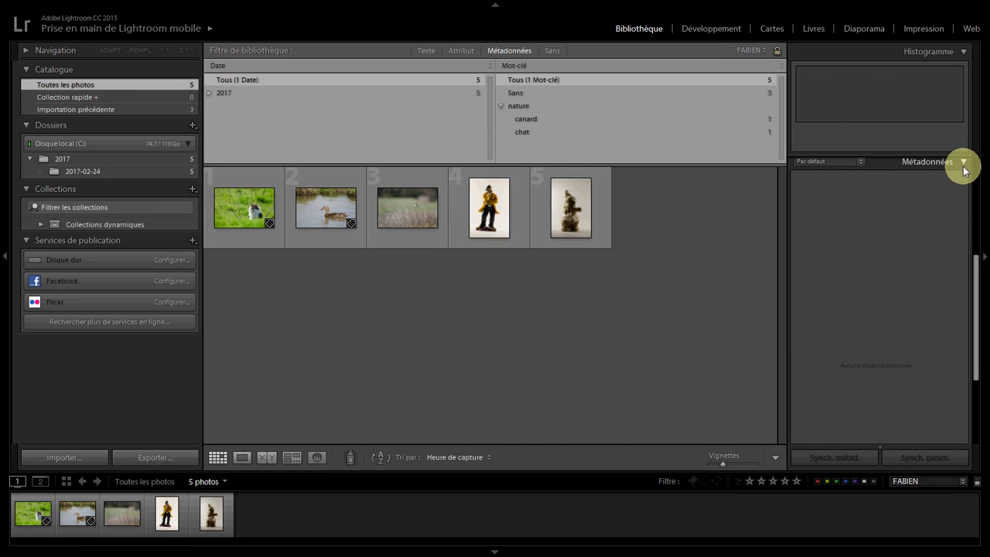
{"action": "left_click", "coordinate": [255, 214]}
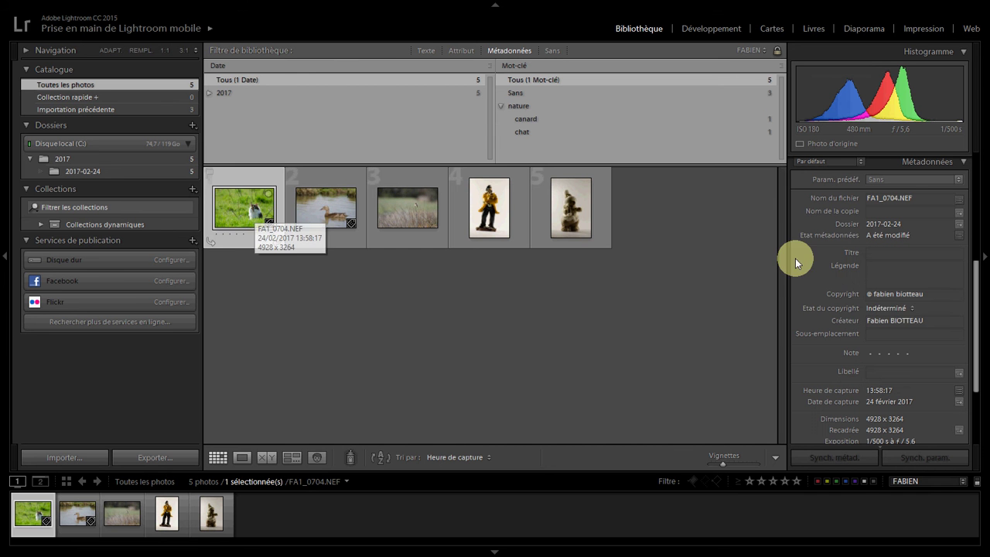
{"action": "left_click", "coordinate": [939, 294]}
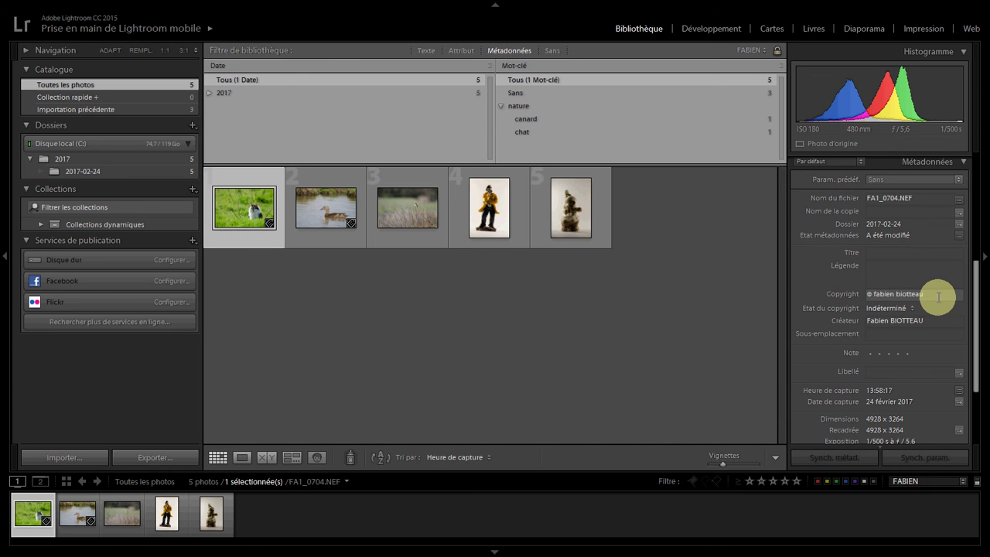
{"action": "left_click", "coordinate": [886, 293]}
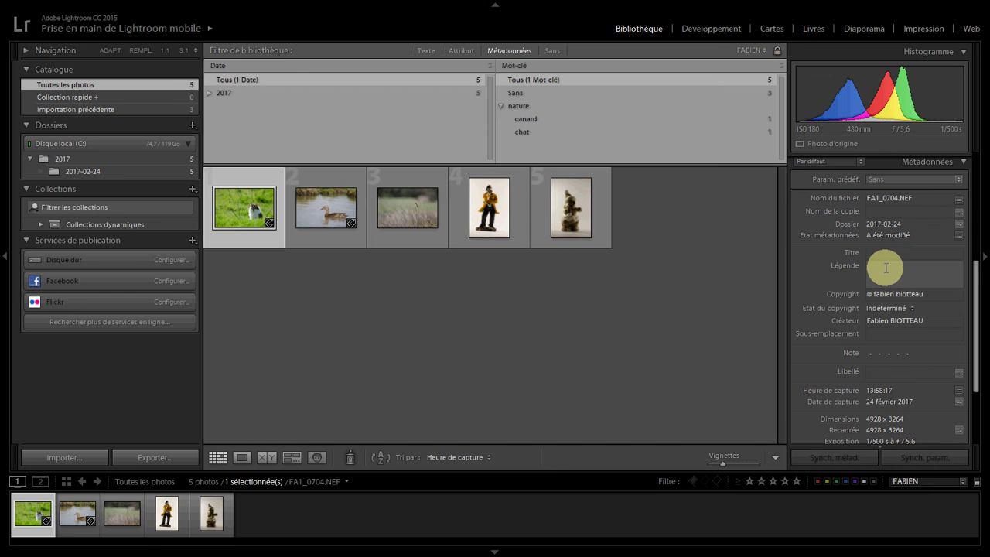
{"action": "left_click_drag", "start_coordinate": [967, 264], "coordinate": [974, 329]}
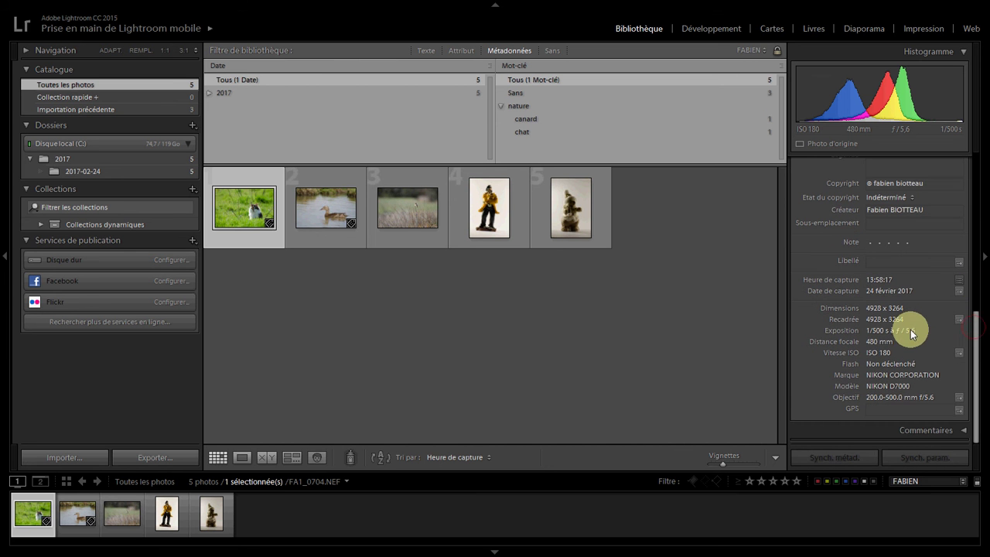
Expand the Commentaires section and collapse the Métadonnées section
{"action": "left_click", "coordinate": [963, 432]}
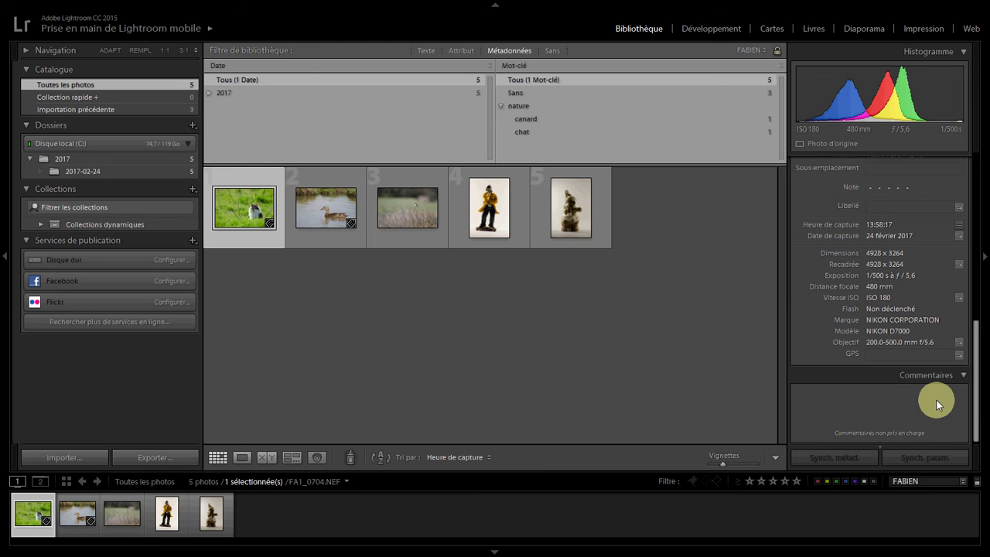
{"action": "left_click_drag", "start_coordinate": [975, 338], "coordinate": [972, 225]}
{"action": "left_click", "coordinate": [901, 260]}
{"action": "left_click", "coordinate": [963, 313]}
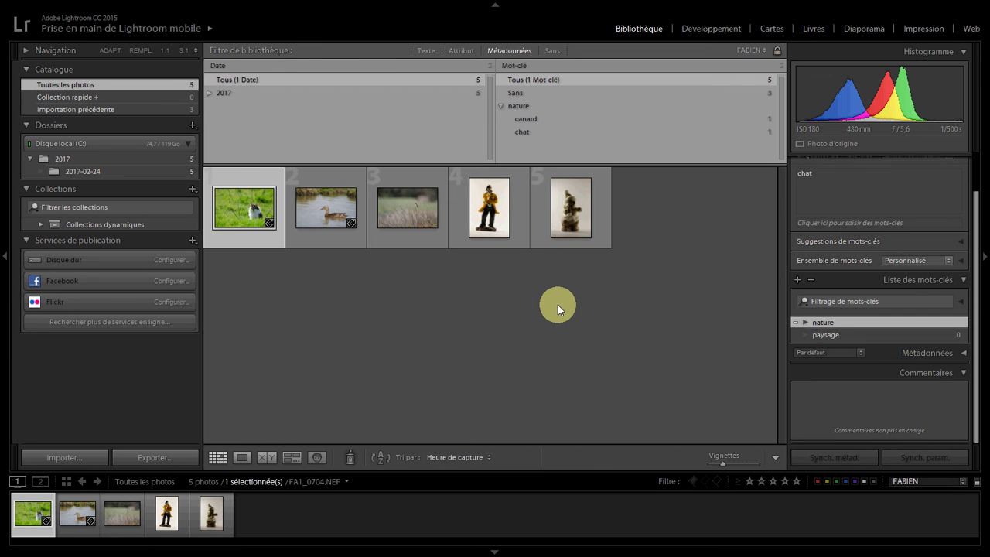
{"action": "left_click", "coordinate": [957, 187]}
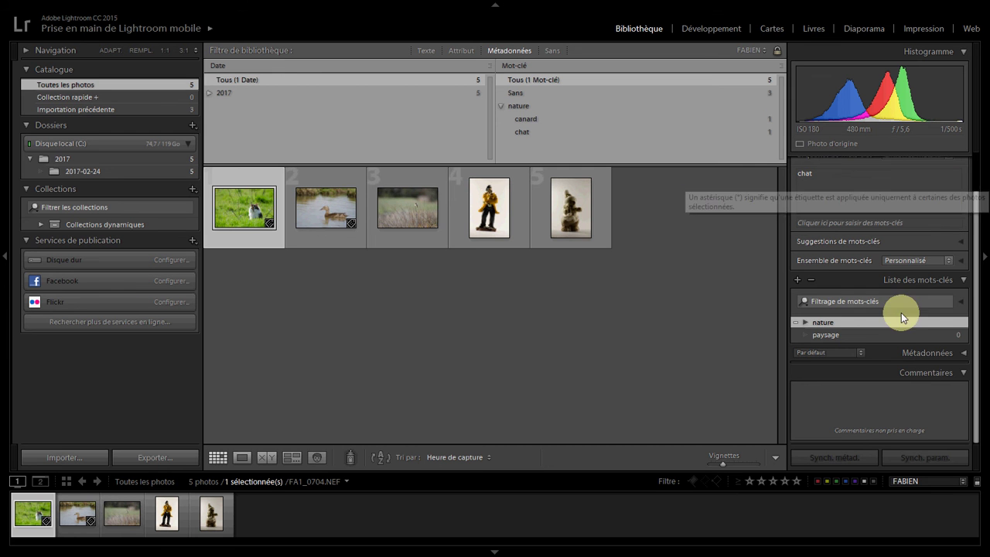
{"action": "key", "text": "alt+Tab"}
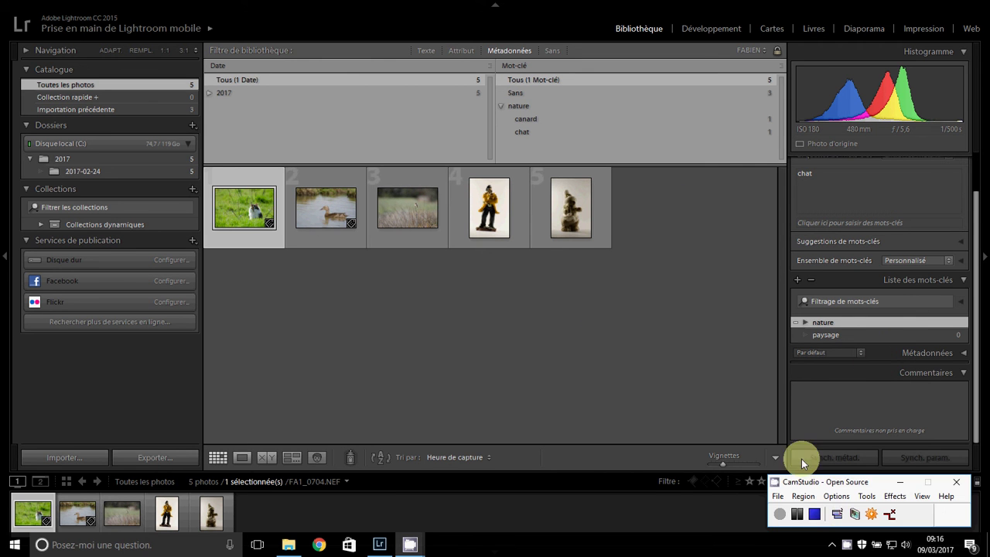